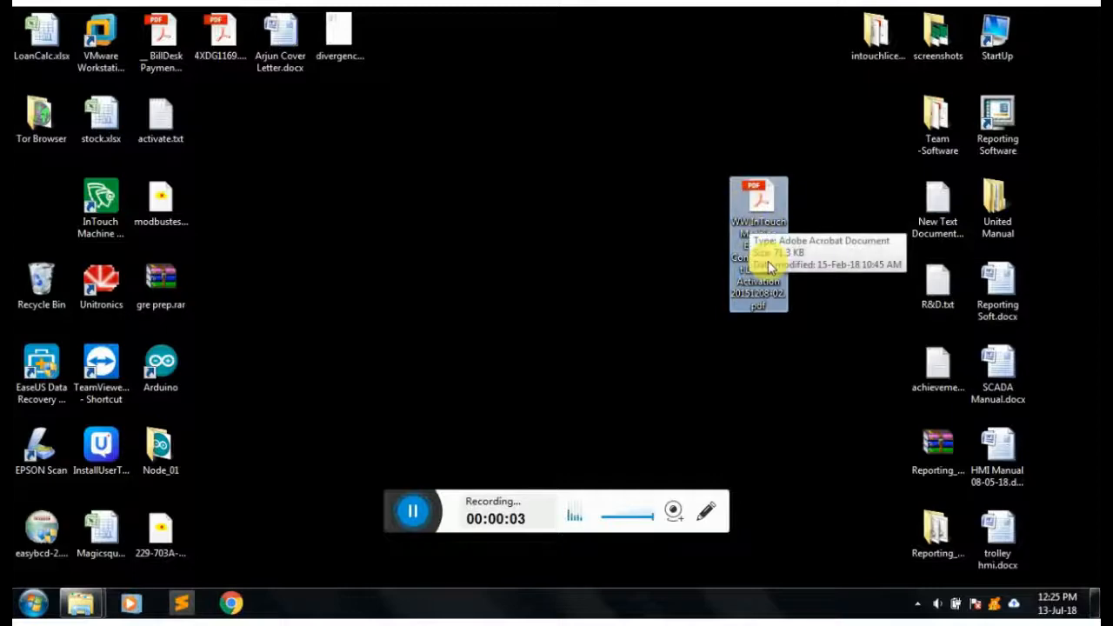
Open the WW InTouch Machine Edition Consignment License Activation PDF from the desktop.
{"action": "double_click", "coordinate": [759, 206]}
{"action": "scroll", "coordinate": [470, 217], "scroll_direction": "down", "scroll_amount": 5}
{"action": "scroll", "coordinate": [542, 252], "scroll_direction": "up", "scroll_amount": 3}
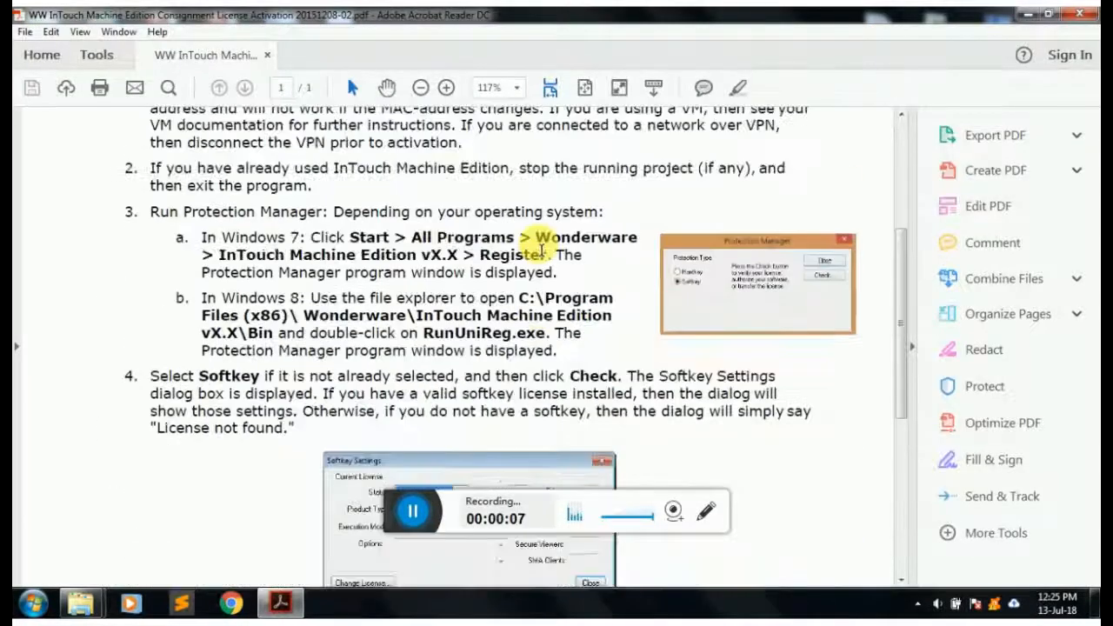
{"action": "scroll", "coordinate": [542, 252], "scroll_direction": "up", "scroll_amount": 4}
{"action": "scroll", "coordinate": [531, 174], "scroll_direction": "down", "scroll_amount": 4}
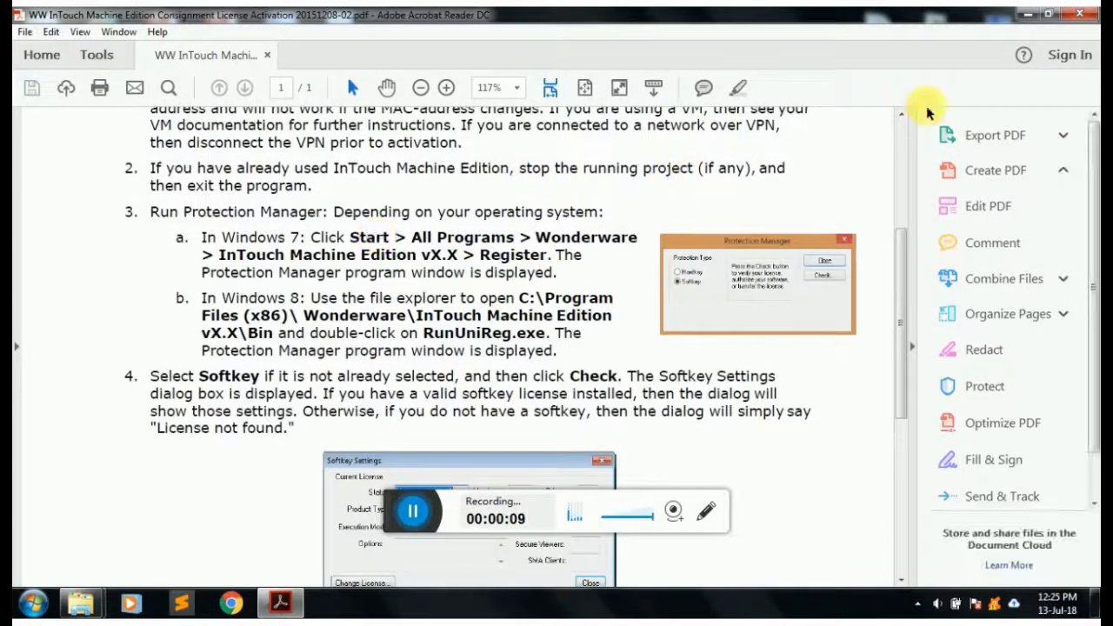
{"action": "scroll", "coordinate": [557, 261], "scroll_direction": "down", "scroll_amount": 3}
{"action": "scroll", "coordinate": [568, 272], "scroll_direction": "down", "scroll_amount": 3}
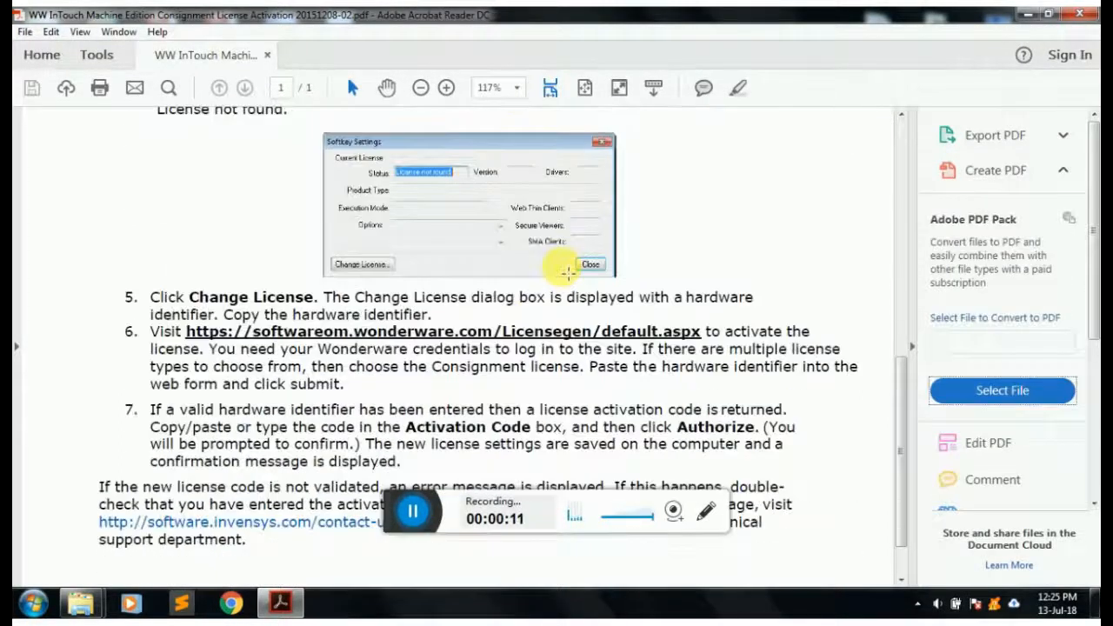
{"action": "scroll", "coordinate": [567, 272], "scroll_direction": "down", "scroll_amount": 2}
Search the Start menu for "regist" and launch the Register program.
{"action": "left_click", "coordinate": [34, 601]}
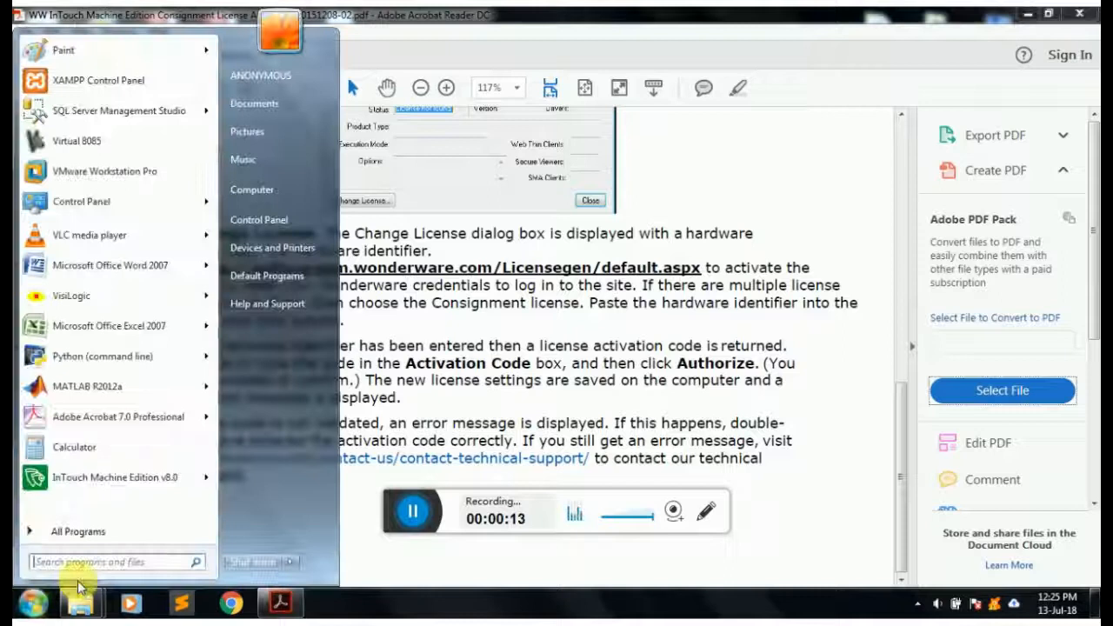
{"action": "type", "text": "regi"}
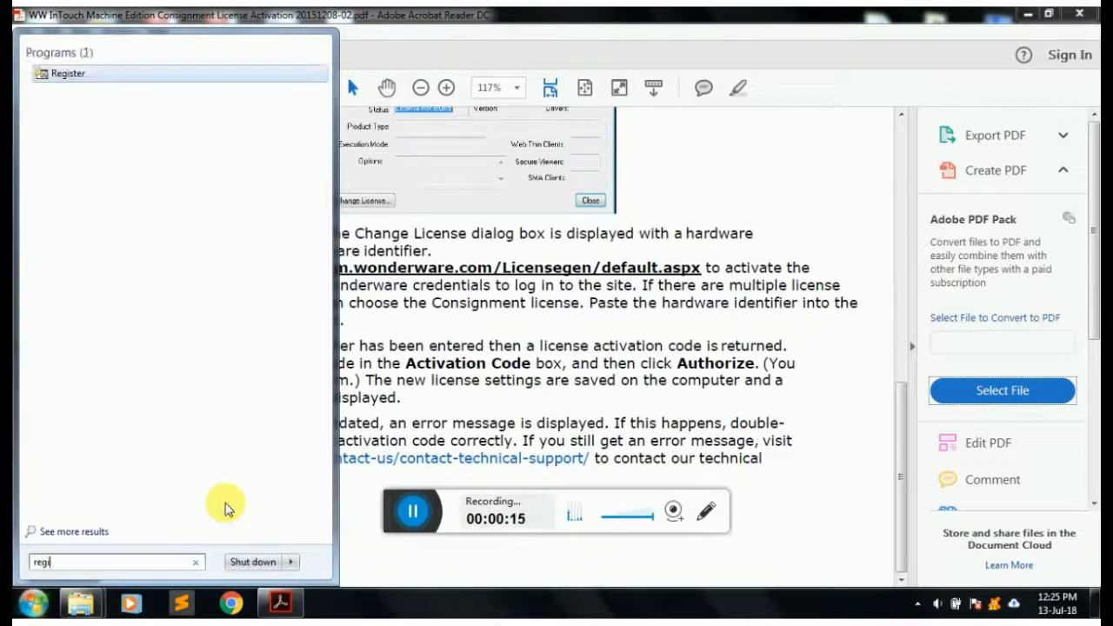
{"action": "type", "text": "st"}
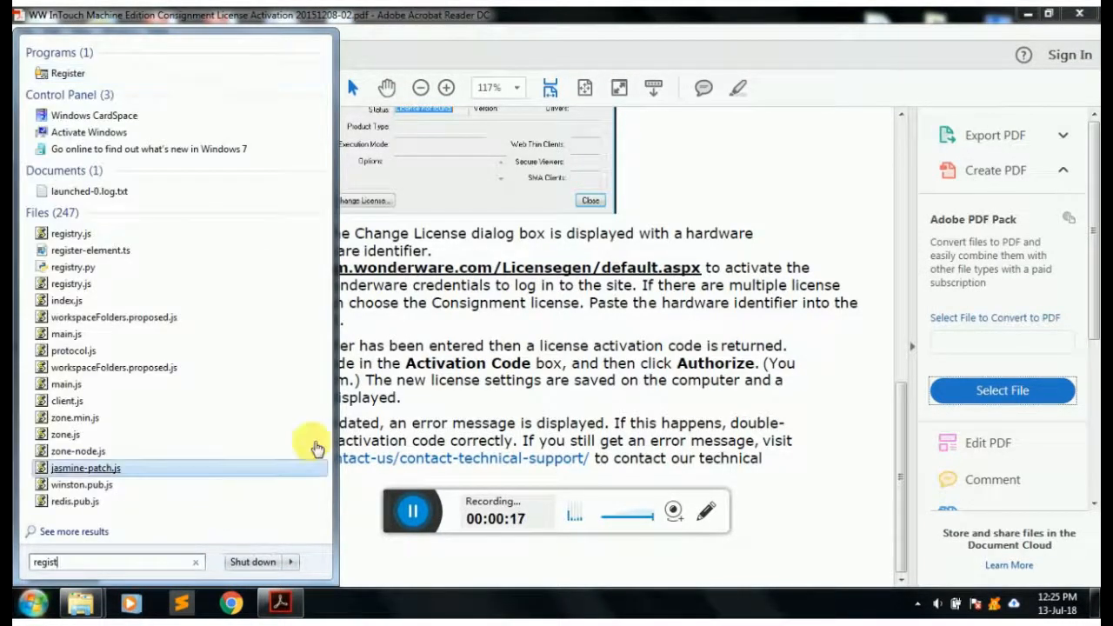
{"action": "key", "text": "Up"}
{"action": "key", "text": "Up"}
{"action": "key", "text": "Return"}
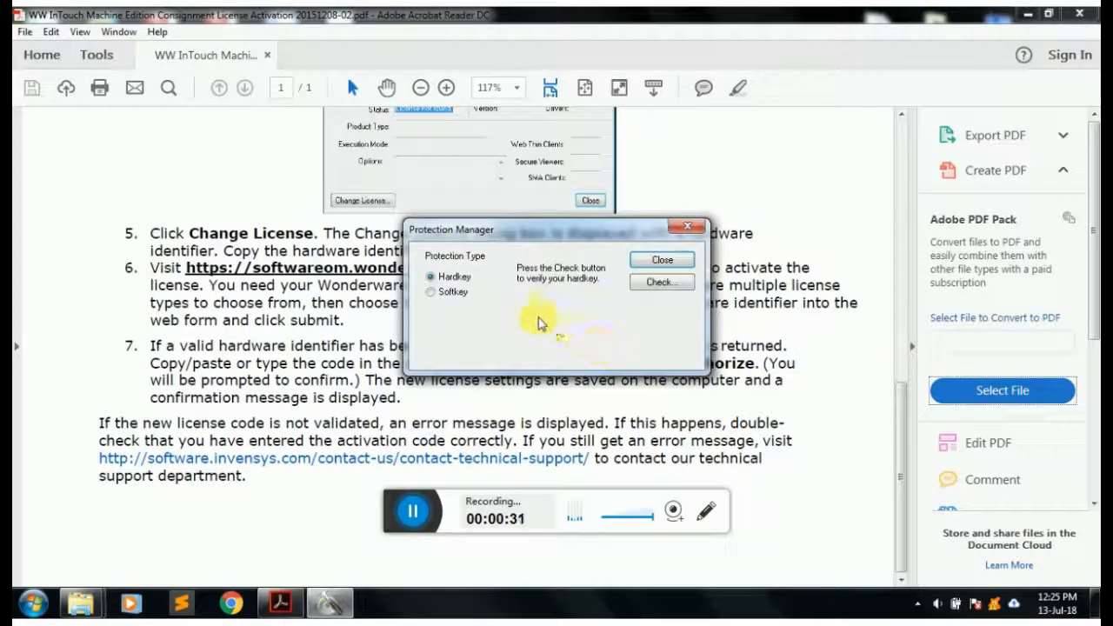
Choose Softkey protection in Protection Manager, check it and confirm the Register warning.
{"action": "left_click_drag", "start_coordinate": [482, 230], "coordinate": [450, 171]}
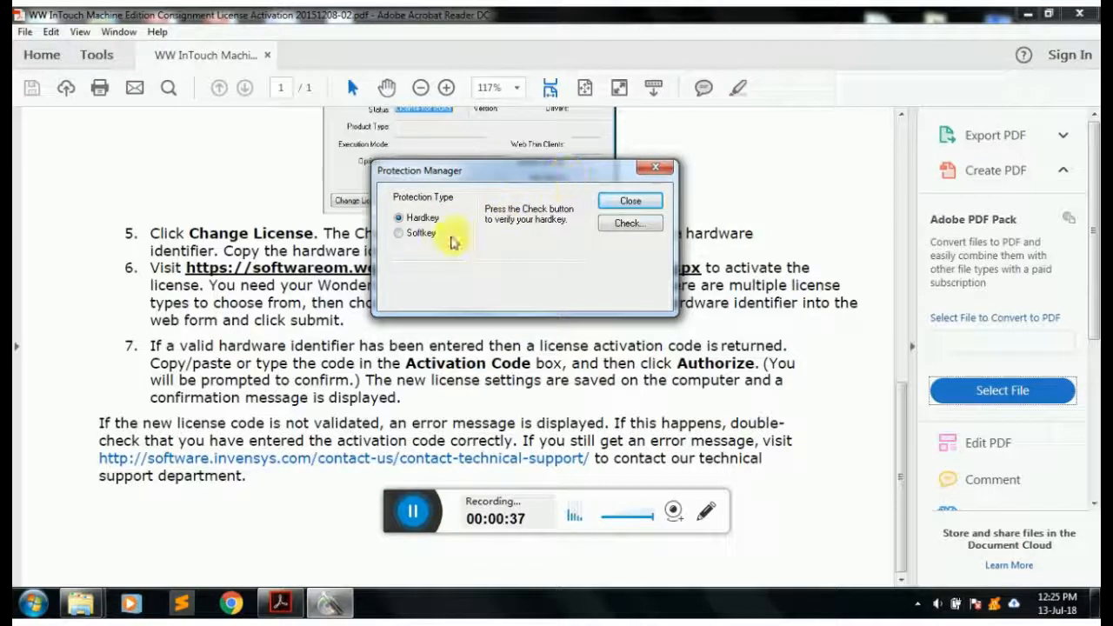
{"action": "left_click_drag", "start_coordinate": [495, 171], "coordinate": [492, 189]}
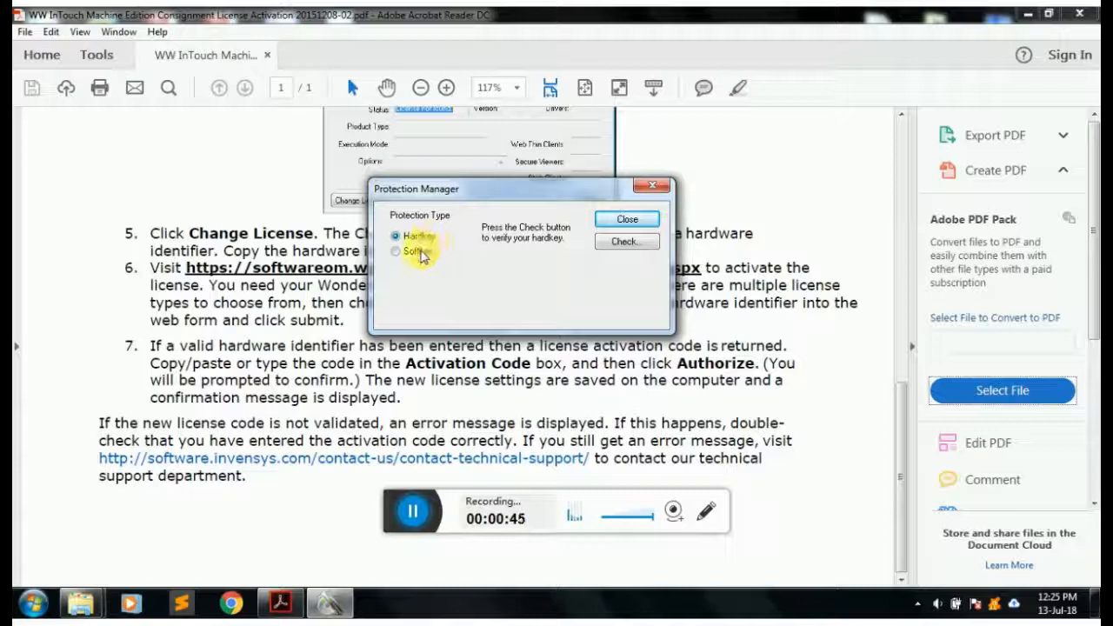
{"action": "left_click", "coordinate": [418, 251]}
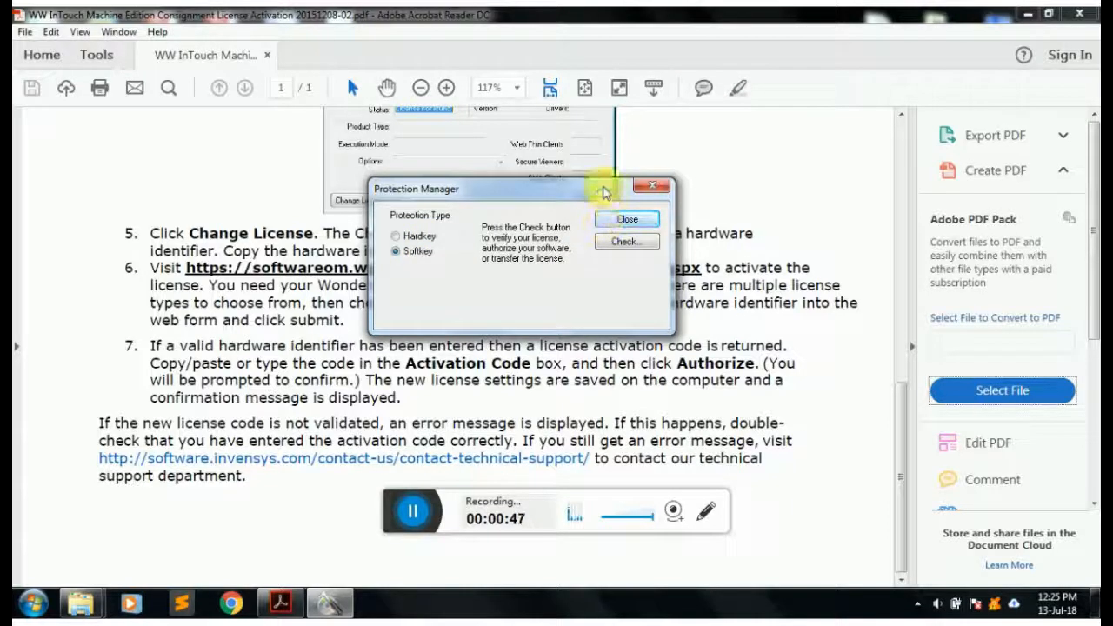
{"action": "left_click", "coordinate": [614, 244]}
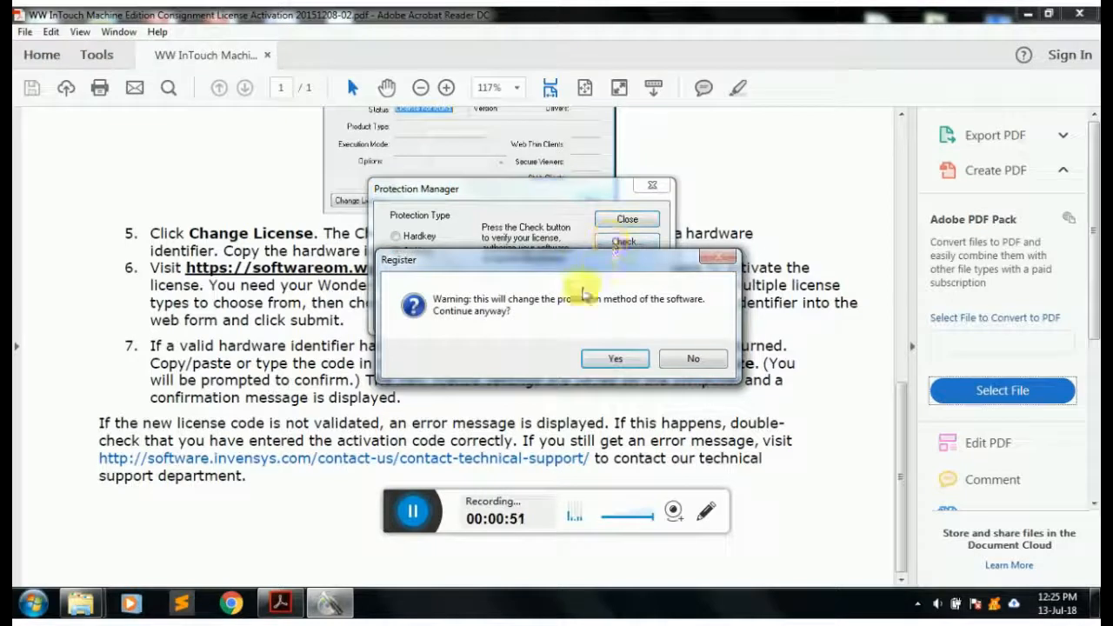
{"action": "left_click", "coordinate": [615, 359]}
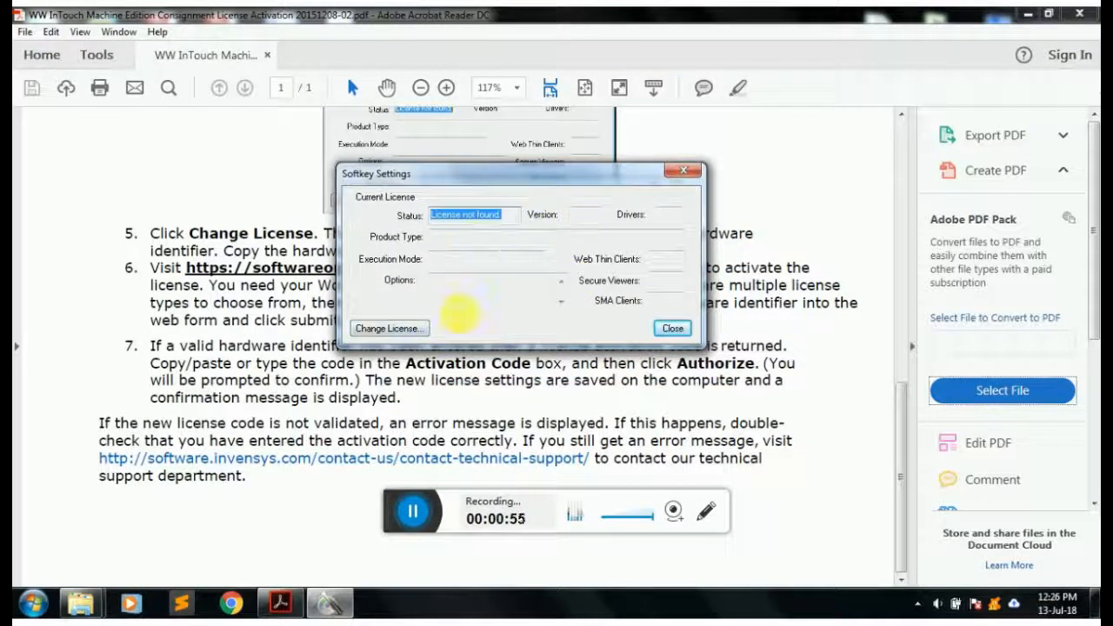
Begin a softkey license change using the Intel(R) Dual Band Wireless-AC 7265 network adapter.
{"action": "left_click", "coordinate": [389, 328]}
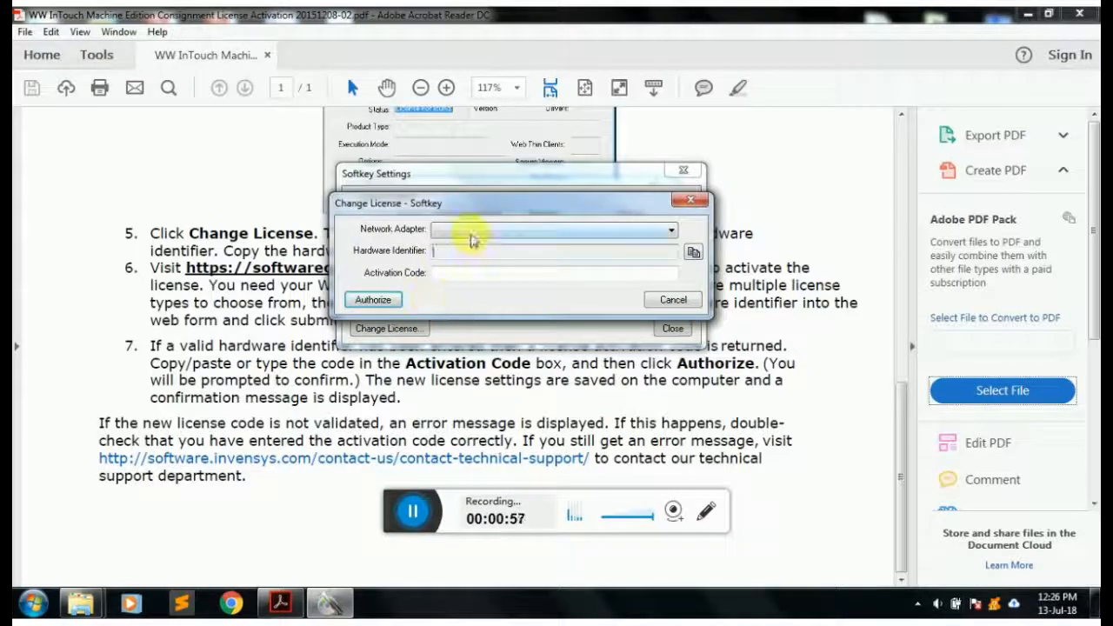
{"action": "left_click", "coordinate": [474, 230]}
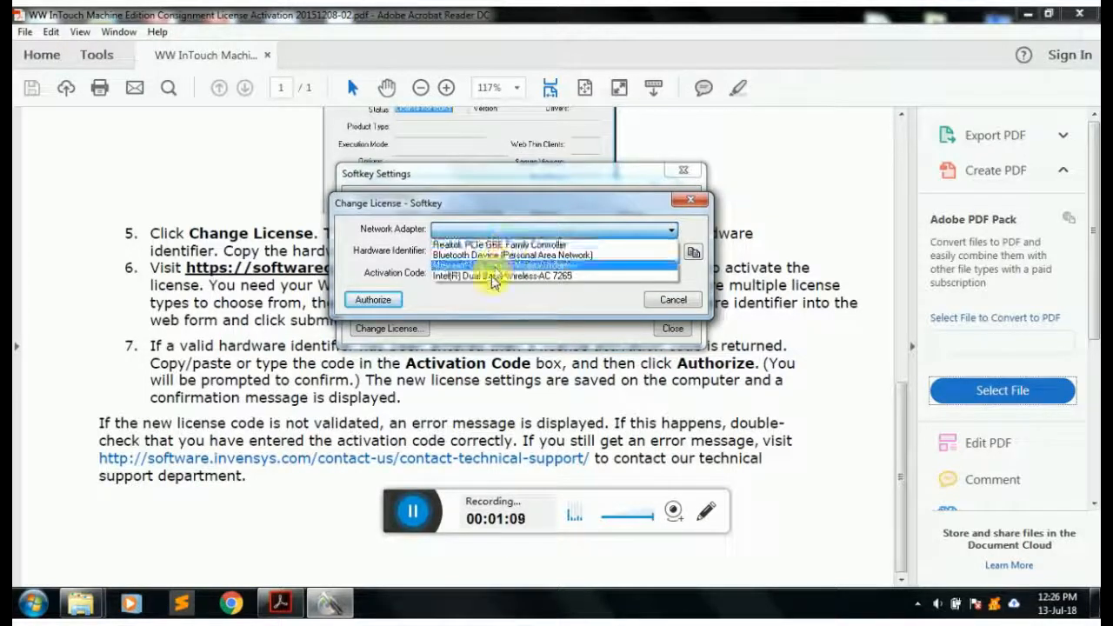
{"action": "left_click", "coordinate": [490, 277]}
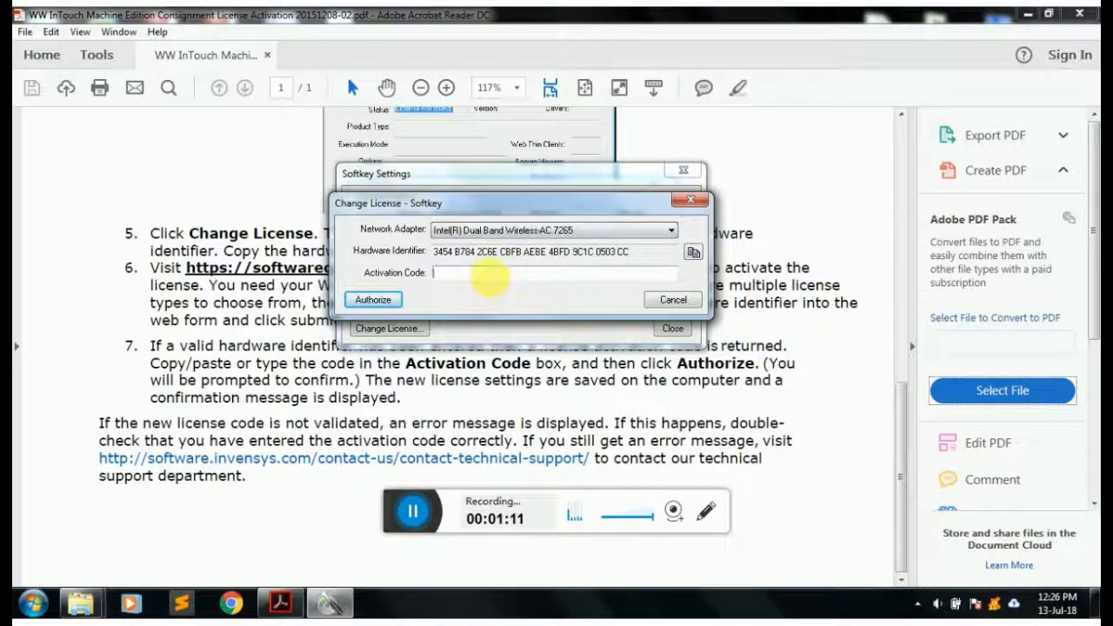
Return to the guide PDF and follow its softwareom.wonderware.com/Licensegen link.
{"action": "left_click", "coordinate": [231, 601]}
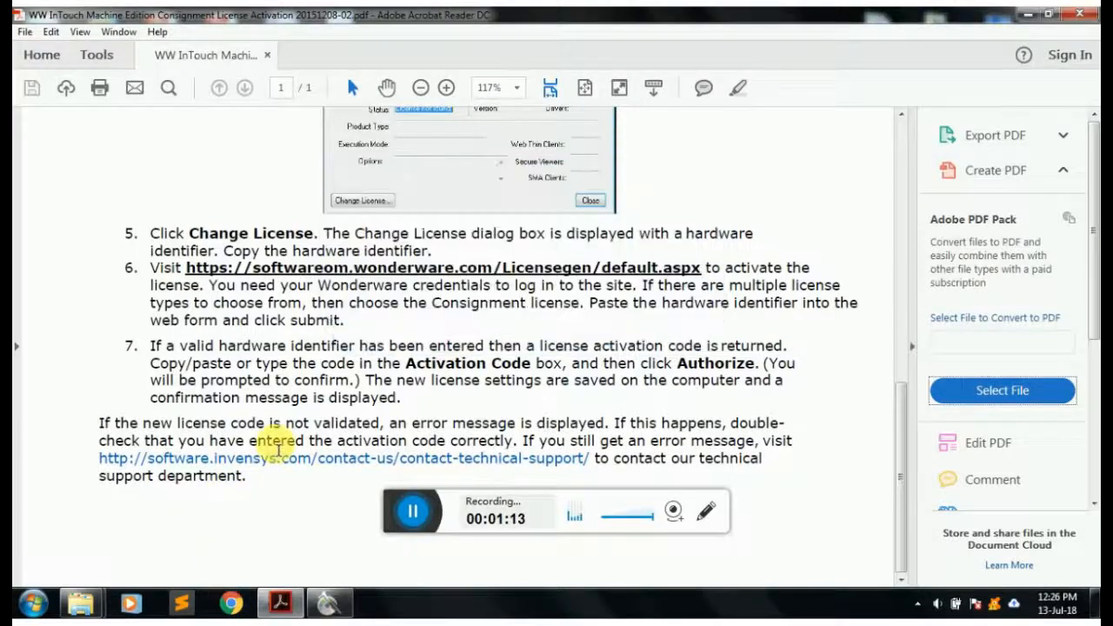
{"action": "scroll", "coordinate": [287, 287], "scroll_direction": "up", "scroll_amount": 5}
{"action": "scroll", "coordinate": [294, 306], "scroll_direction": "up", "scroll_amount": 5}
{"action": "scroll", "coordinate": [294, 306], "scroll_direction": "down", "scroll_amount": 5}
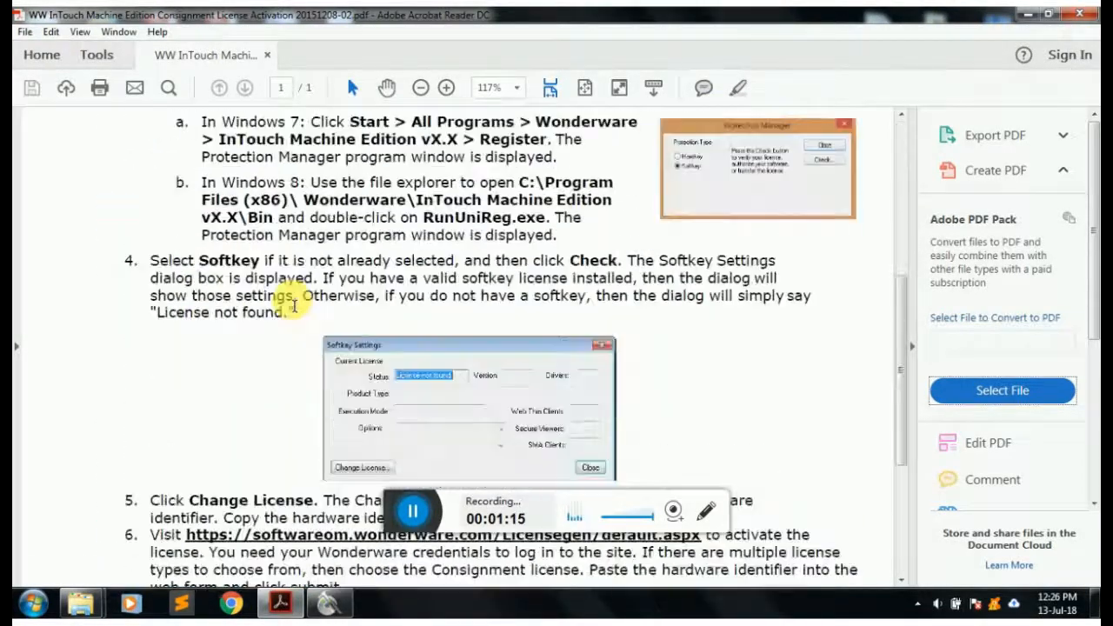
{"action": "scroll", "coordinate": [294, 306], "scroll_direction": "down", "scroll_amount": 3}
{"action": "left_click", "coordinate": [242, 343]}
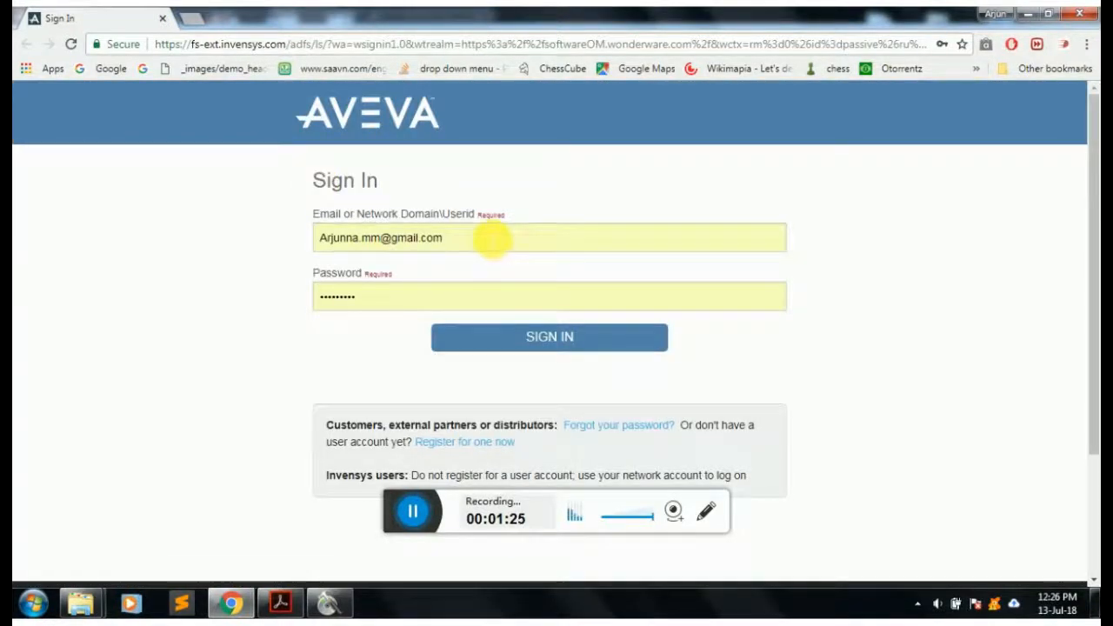
Sign in to the AVEVA account using the saved email and password.
{"action": "left_click", "coordinate": [491, 237]}
{"action": "left_click", "coordinate": [445, 297]}
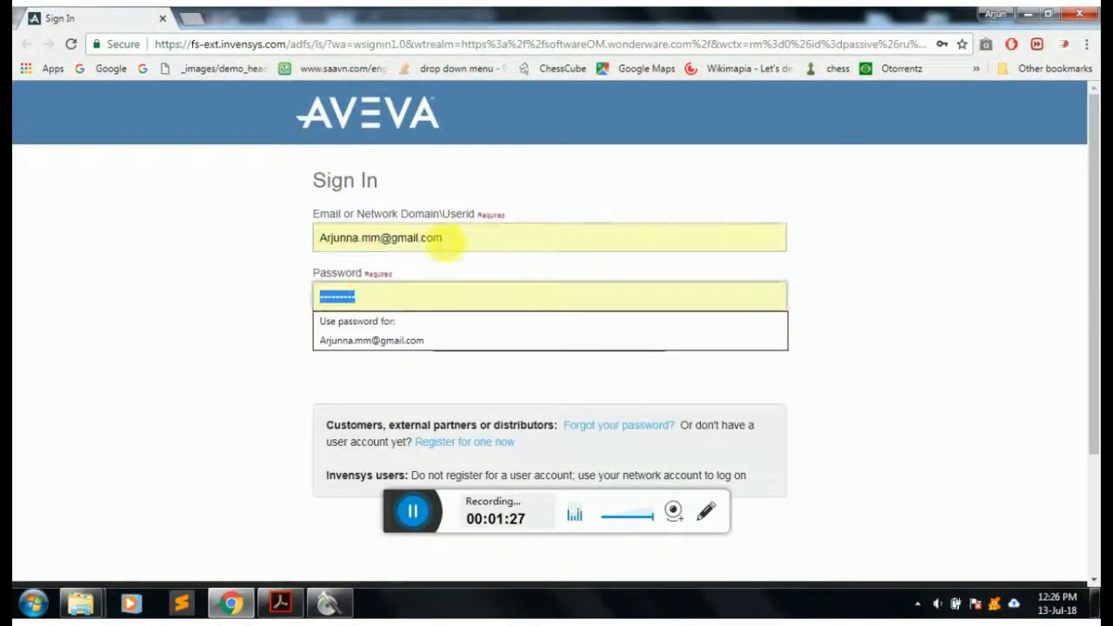
{"action": "scroll", "coordinate": [544, 261], "scroll_direction": "down", "scroll_amount": 3}
{"action": "scroll", "coordinate": [543, 261], "scroll_direction": "up", "scroll_amount": 3}
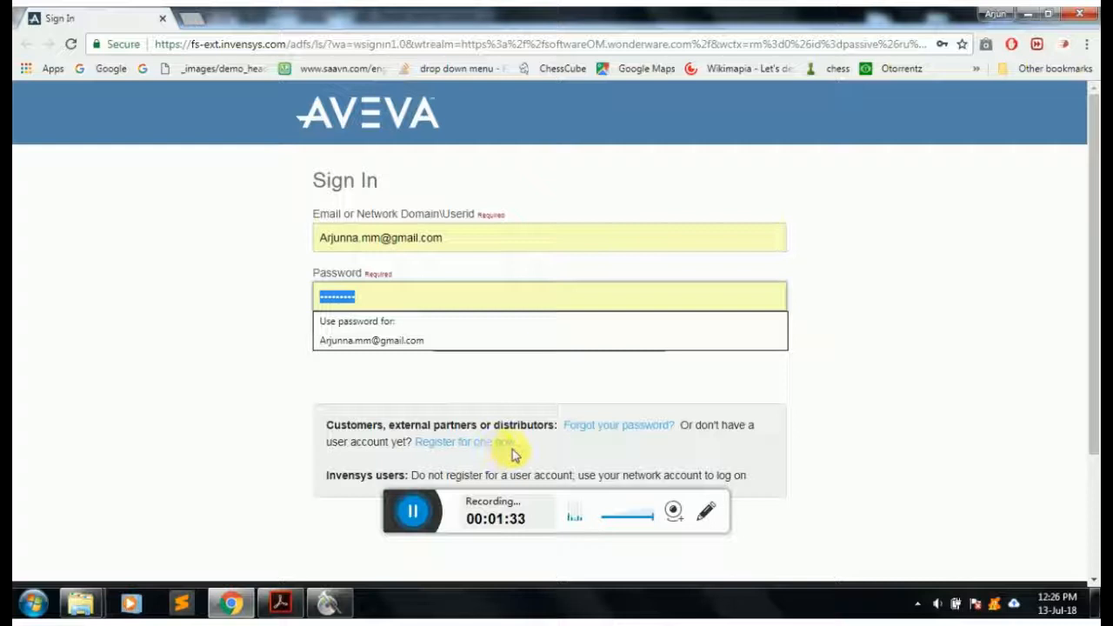
{"action": "left_click", "coordinate": [461, 236]}
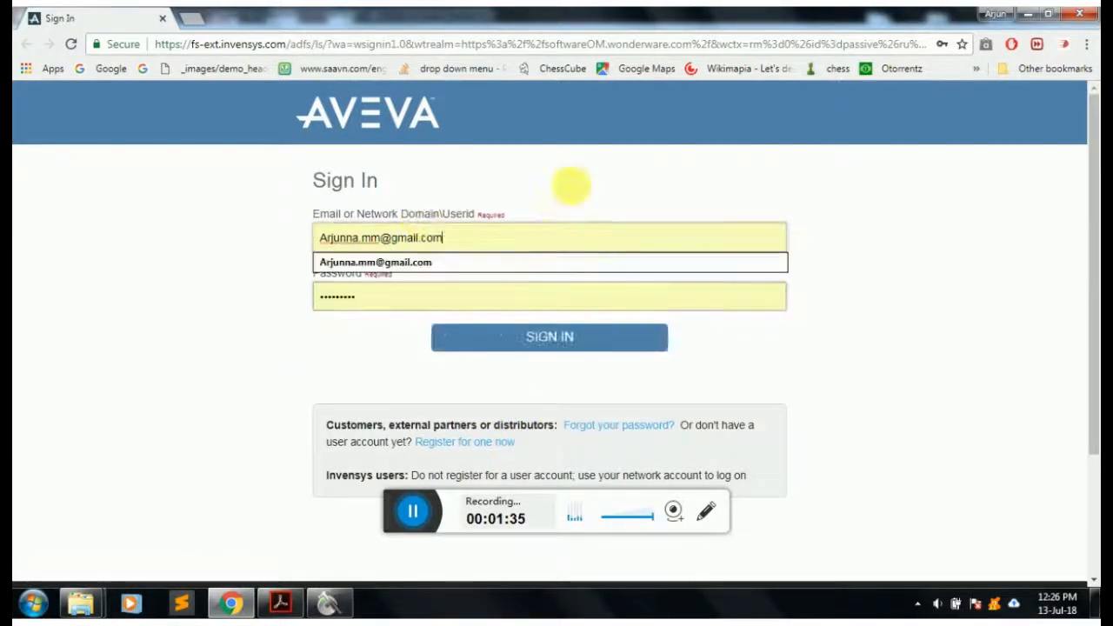
{"action": "left_click", "coordinate": [571, 186]}
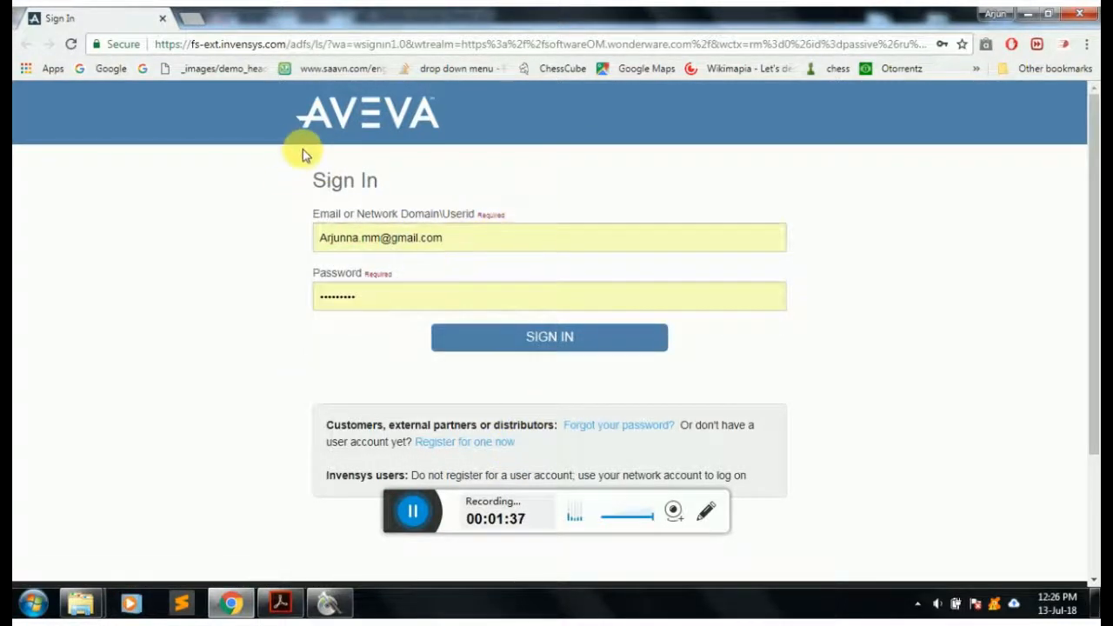
{"action": "left_click", "coordinate": [493, 339]}
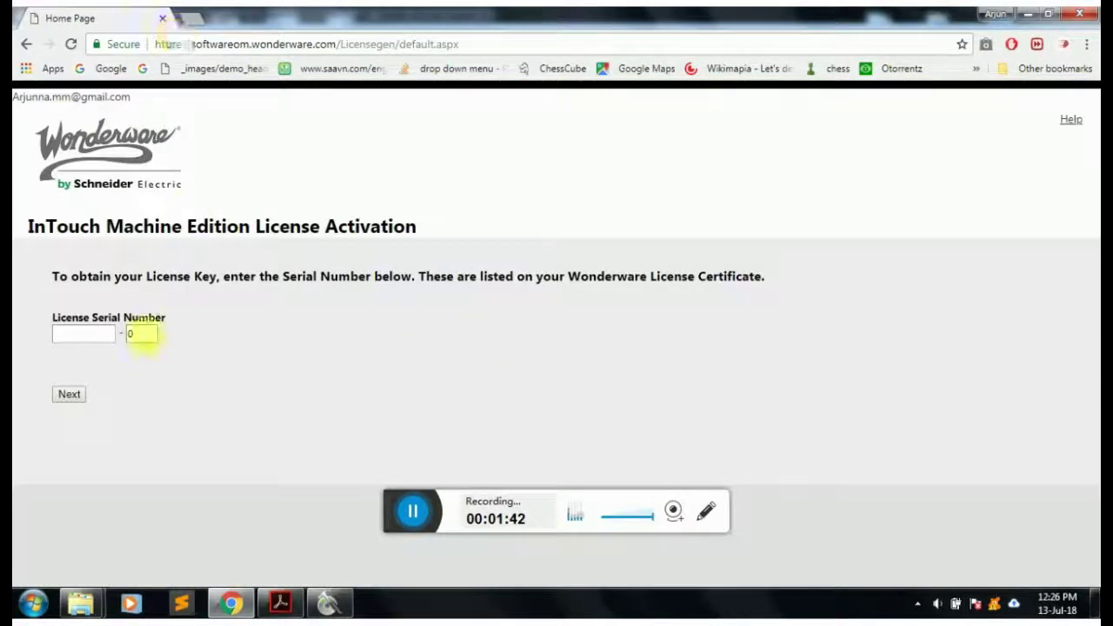
Submit the license serial number on the site and dismiss the serial-not-active alert.
{"action": "left_click", "coordinate": [84, 335]}
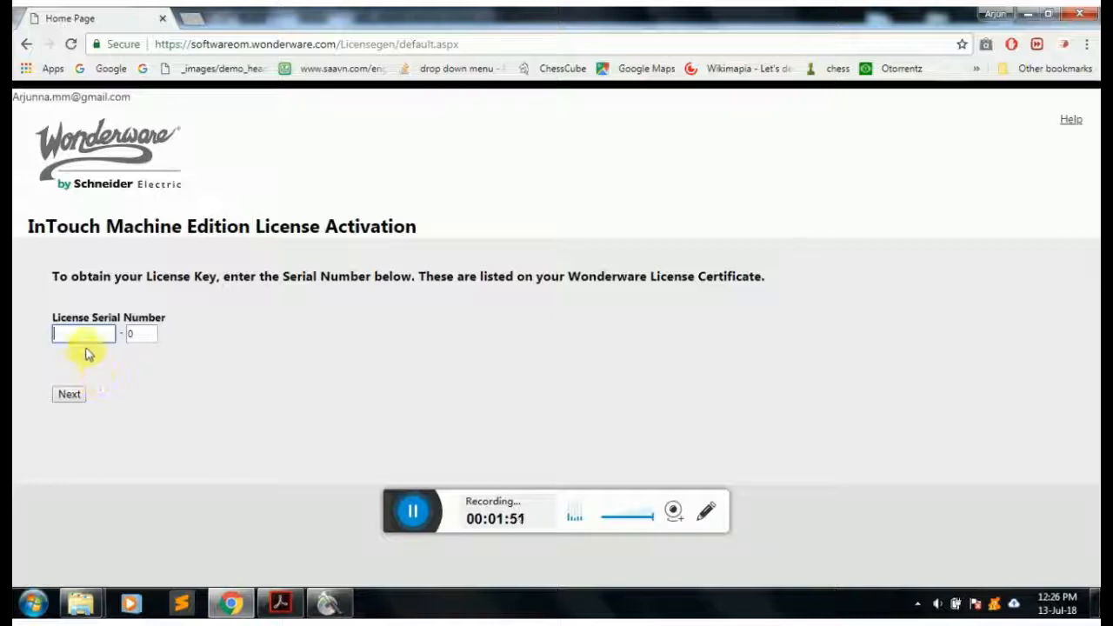
{"action": "left_click", "coordinate": [69, 394]}
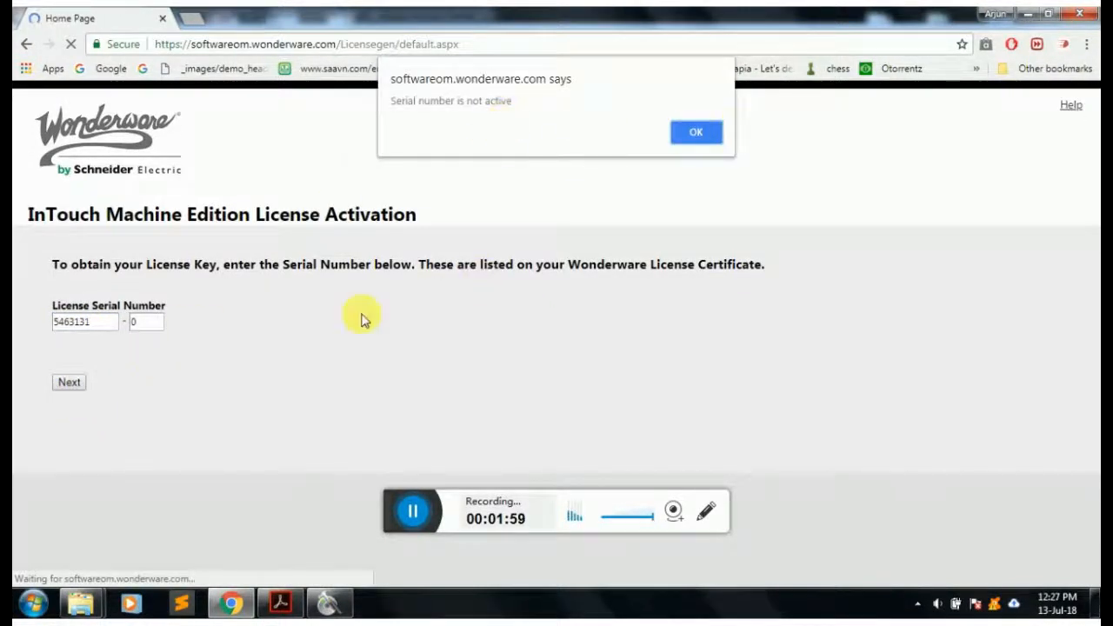
{"action": "left_click", "coordinate": [698, 132]}
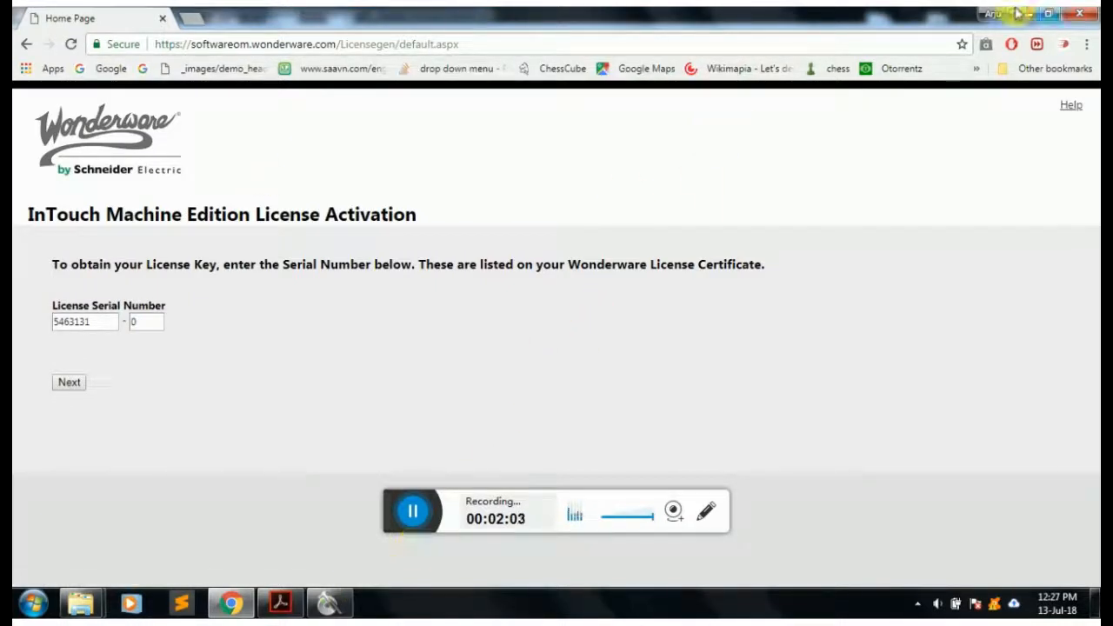
{"action": "key", "text": "alt+Tab"}
{"action": "left_click", "coordinate": [329, 602]}
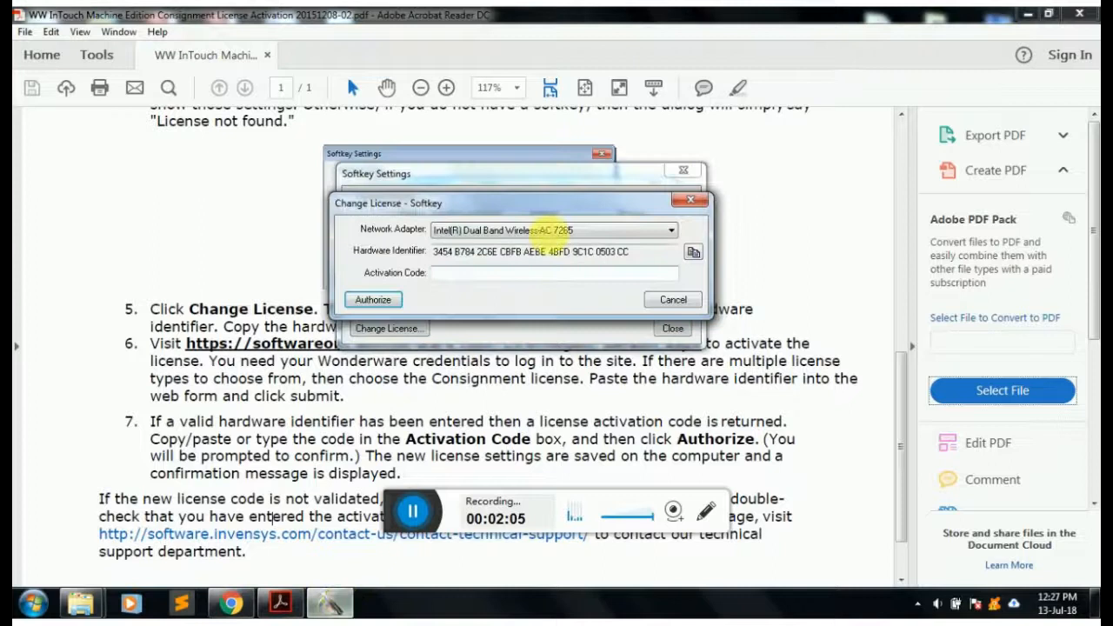
Select the Hardware Identifier, leave Activation Code empty and close the Change License – Softkey window.
{"action": "double_click", "coordinate": [512, 251]}
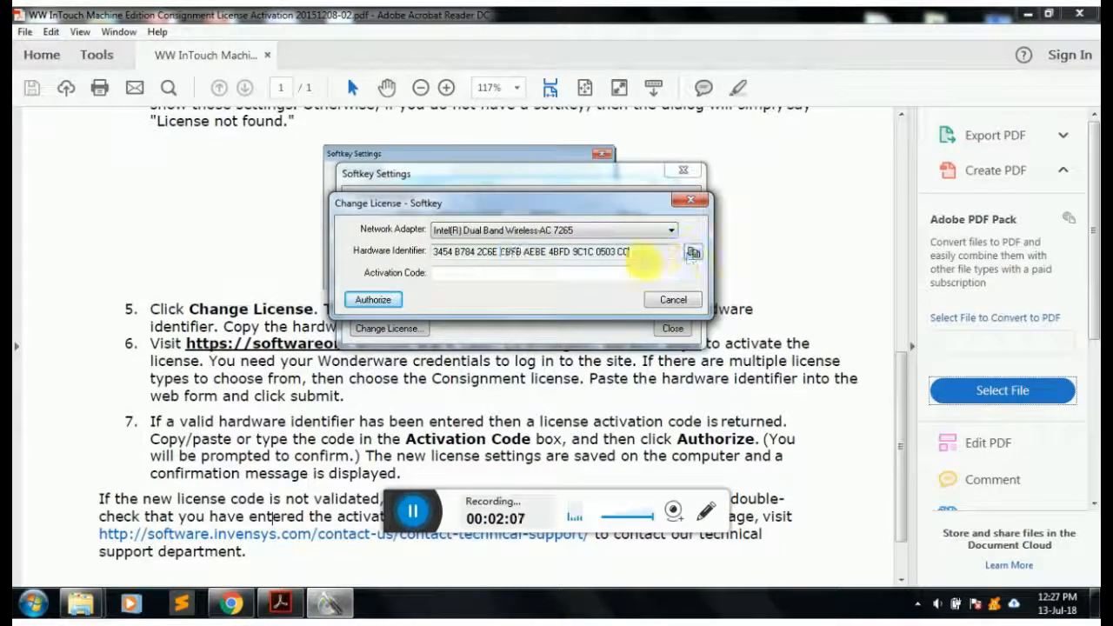
{"action": "left_click_drag", "start_coordinate": [639, 251], "coordinate": [331, 266]}
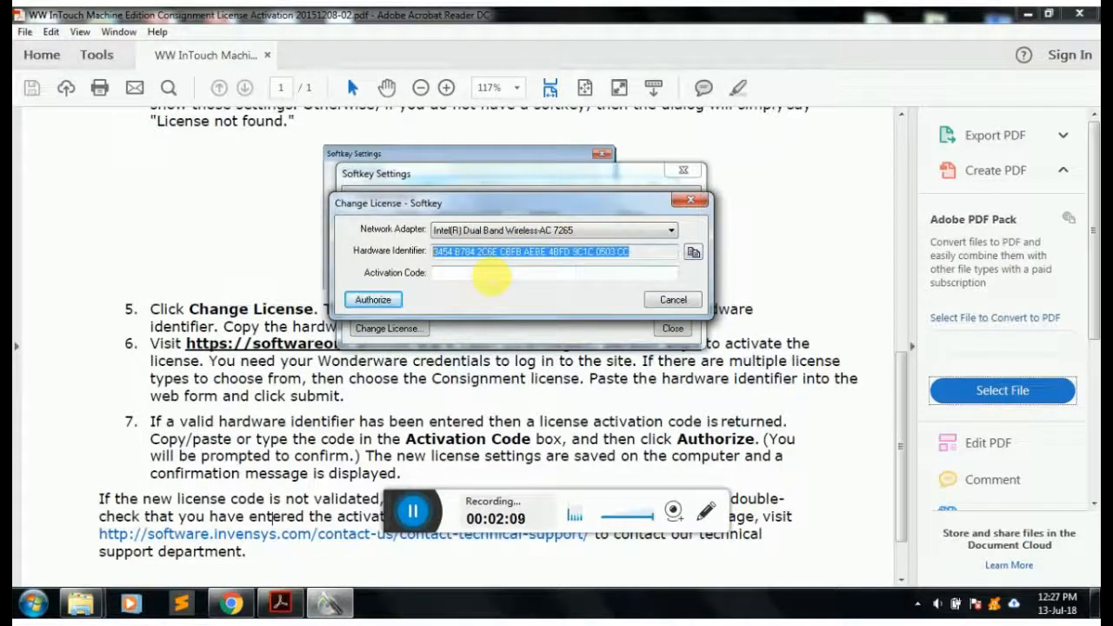
{"action": "left_click", "coordinate": [499, 273]}
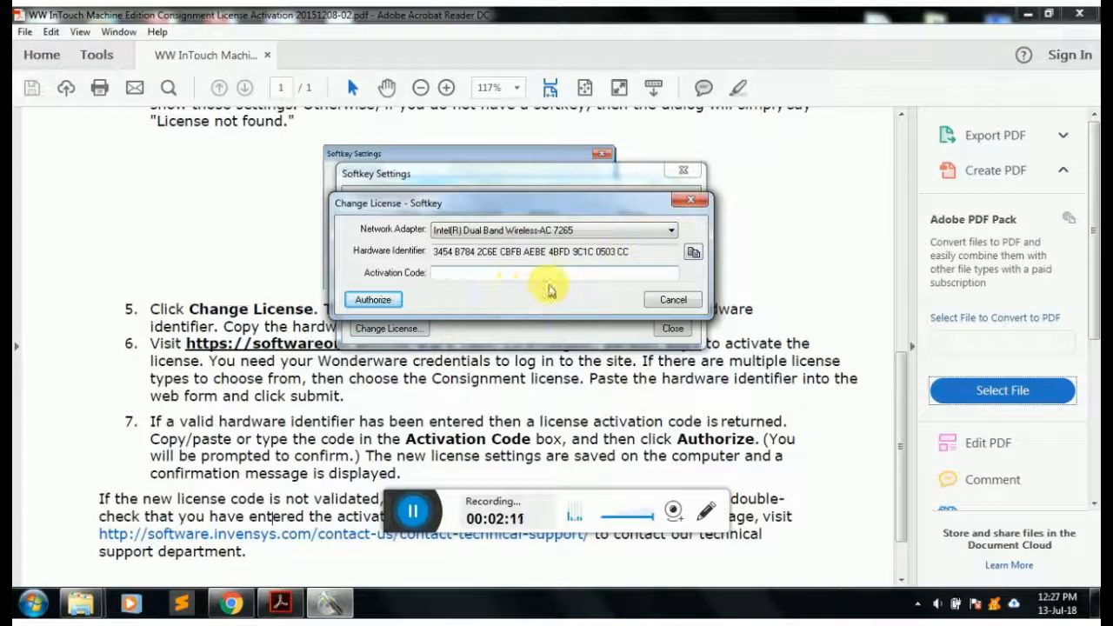
{"action": "right_click", "coordinate": [486, 277]}
{"action": "left_click", "coordinate": [501, 300]}
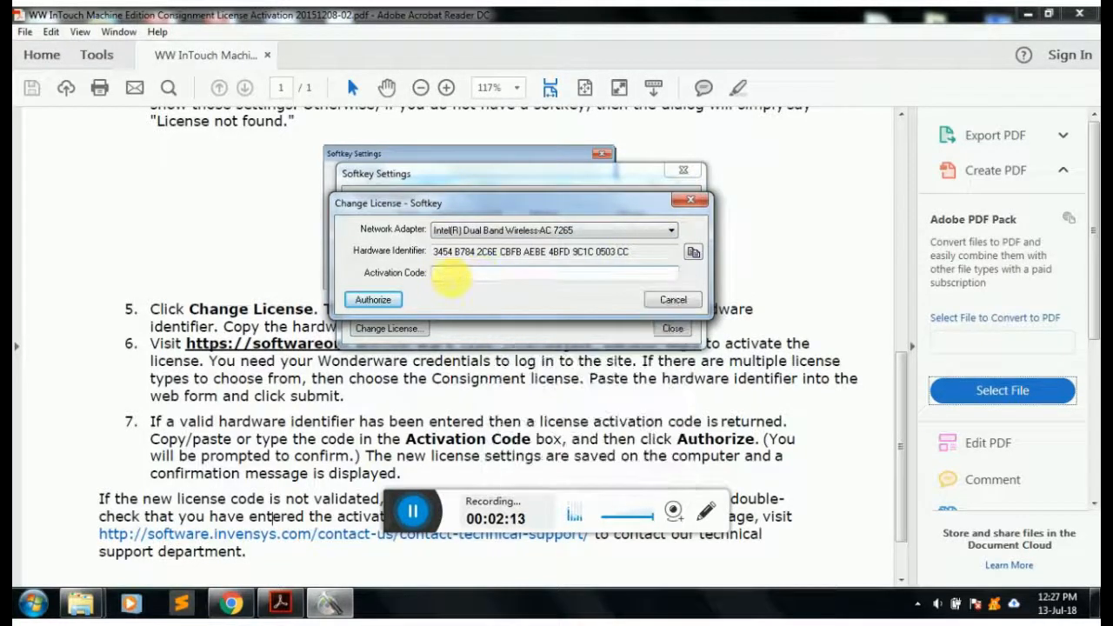
{"action": "left_click", "coordinate": [690, 202]}
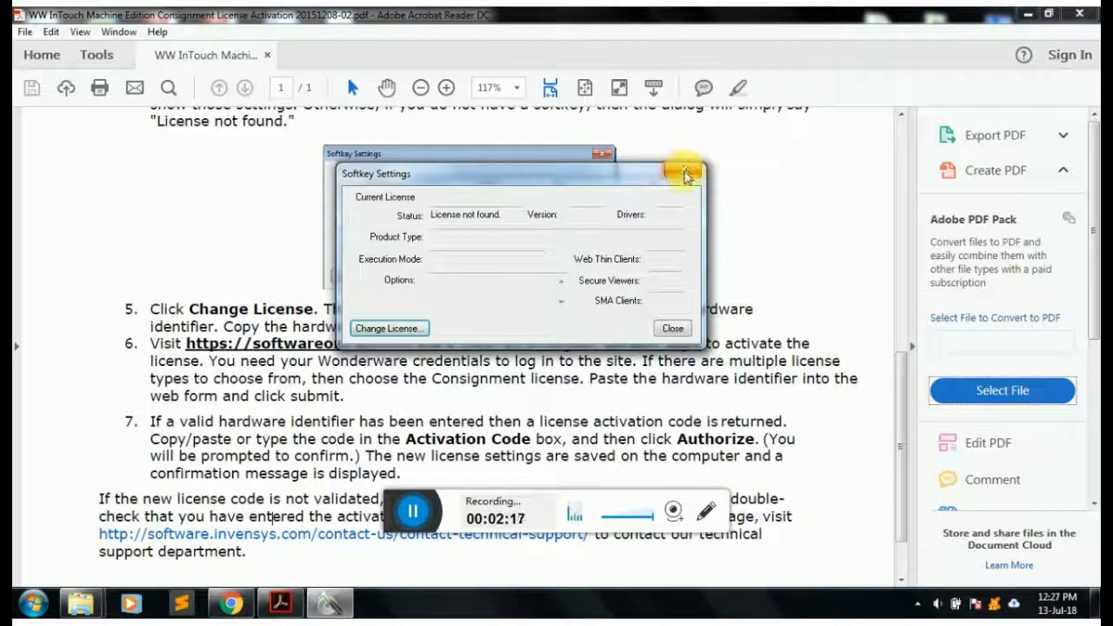
Close Softkey Settings and choose Hardkey as the protection type.
{"action": "left_click", "coordinate": [687, 174]}
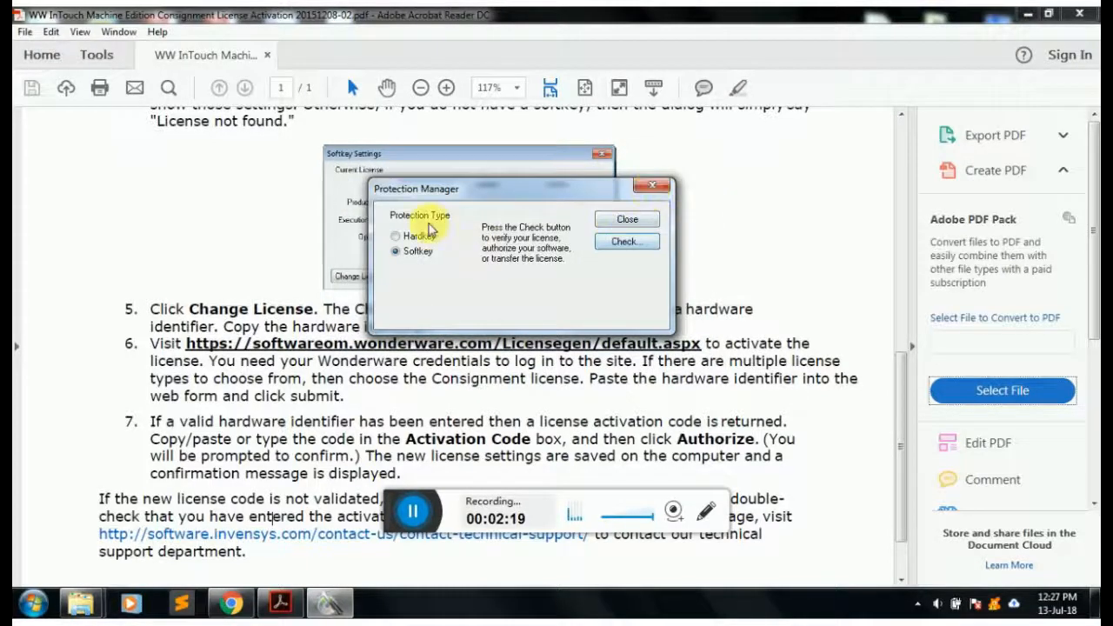
{"action": "left_click", "coordinate": [396, 236]}
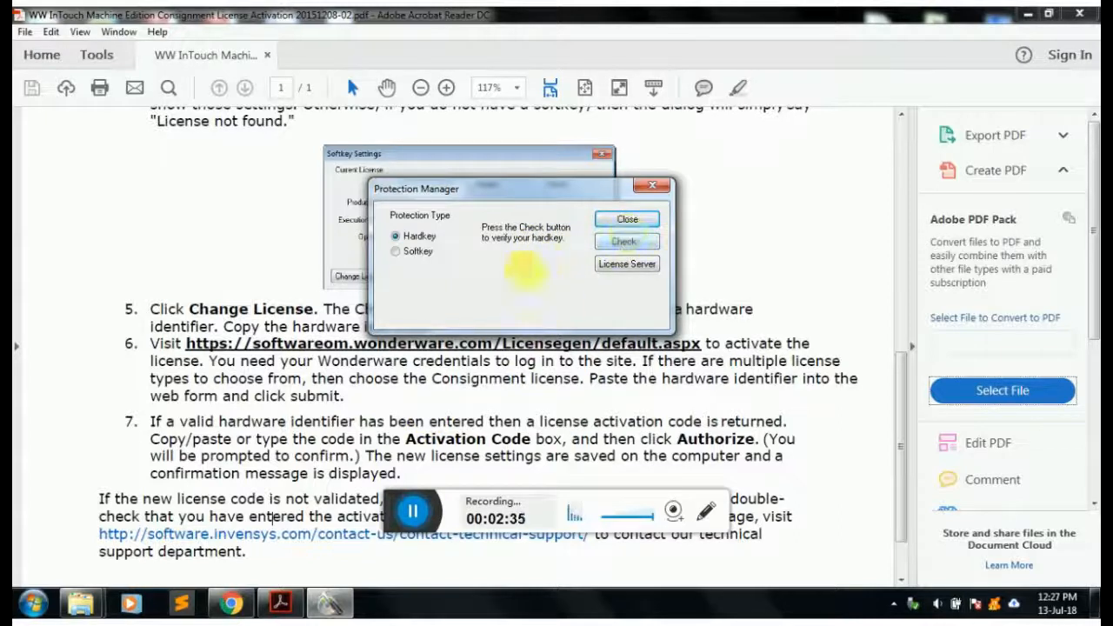
Check the hardkey license and accept the Register warning about changing the protection method.
{"action": "left_click", "coordinate": [626, 241]}
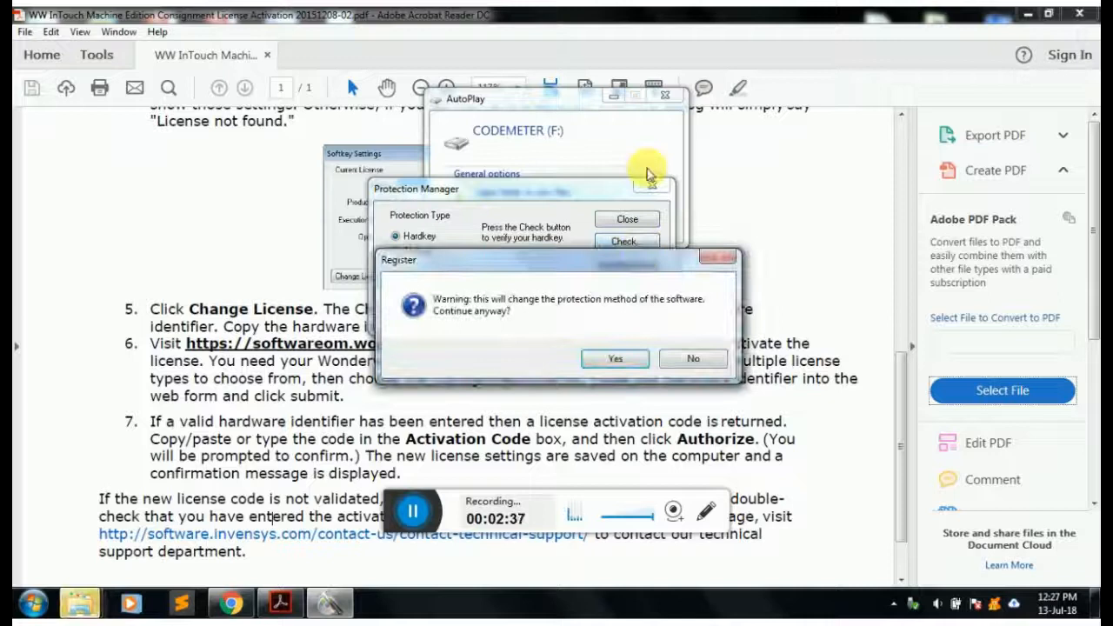
{"action": "left_click", "coordinate": [677, 94]}
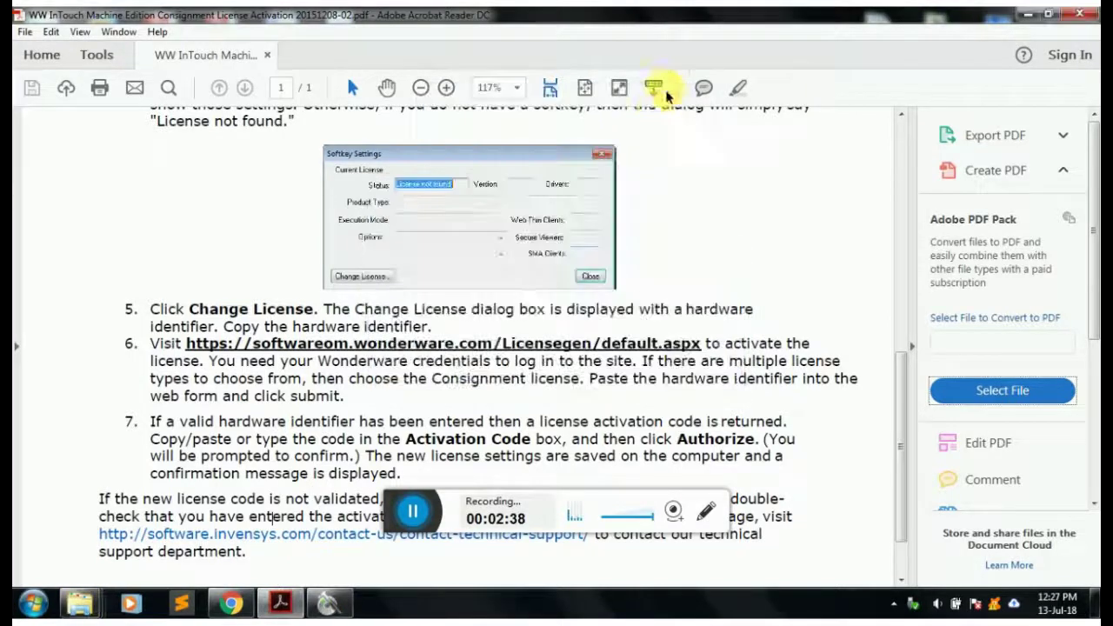
{"action": "left_click", "coordinate": [335, 603]}
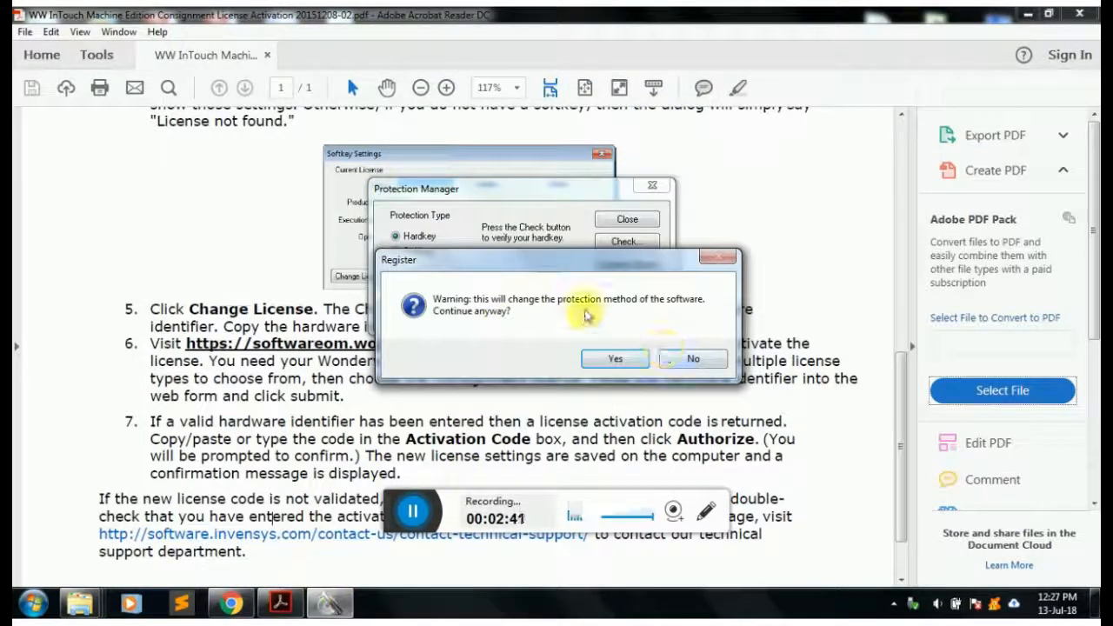
{"action": "left_click", "coordinate": [615, 359]}
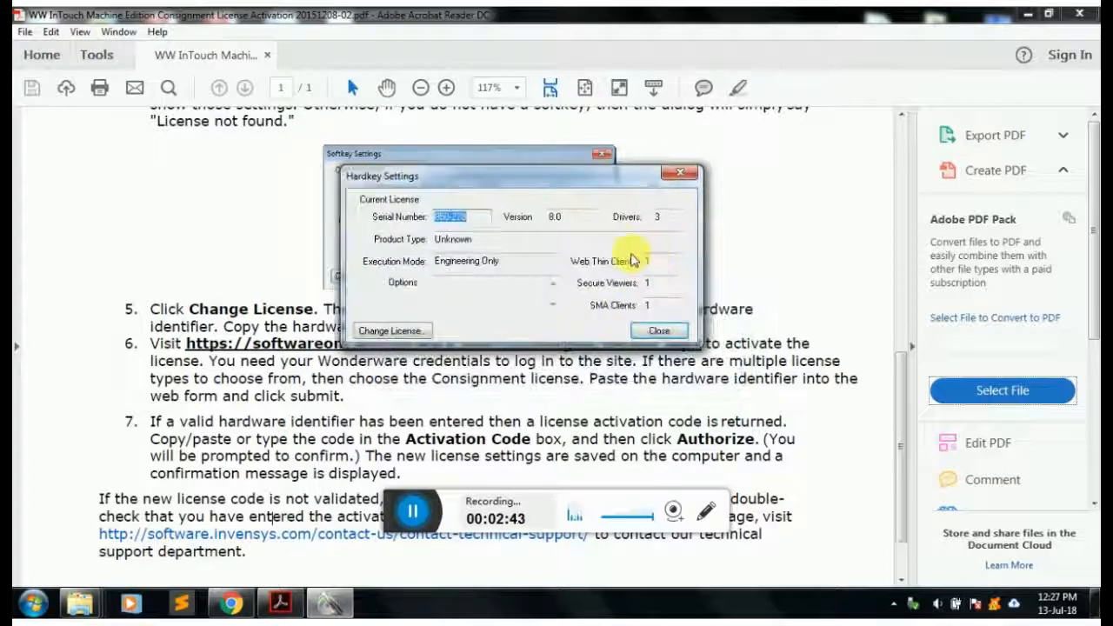
Review the Engineering Only hardkey settings, then close Hardkey Settings and Protection Manager.
{"action": "left_click_drag", "start_coordinate": [466, 216], "coordinate": [449, 216]}
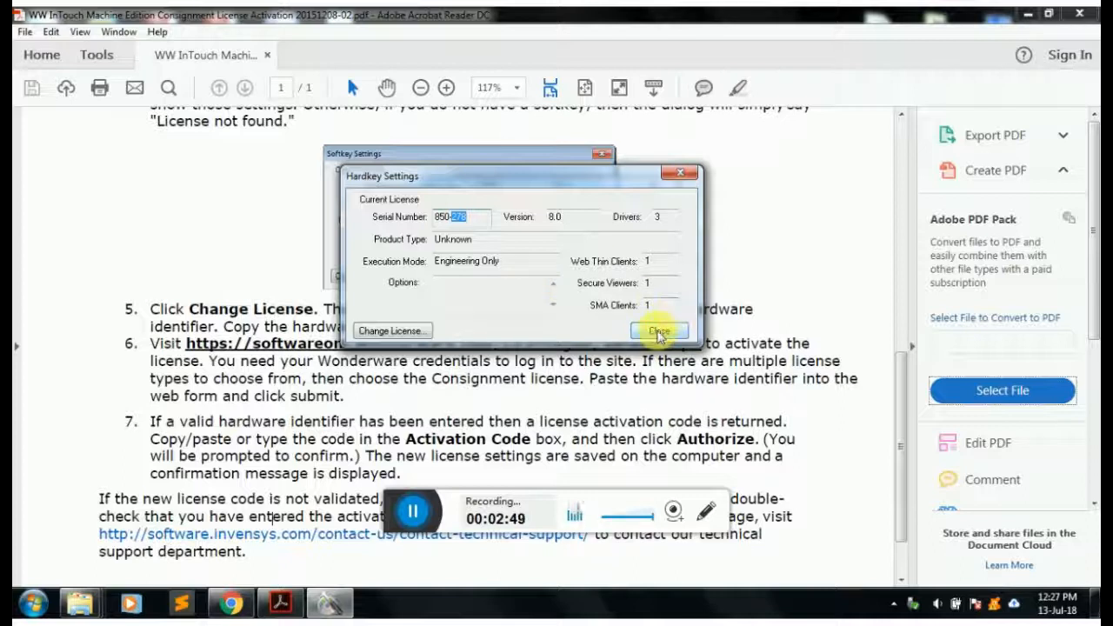
{"action": "left_click", "coordinate": [659, 333]}
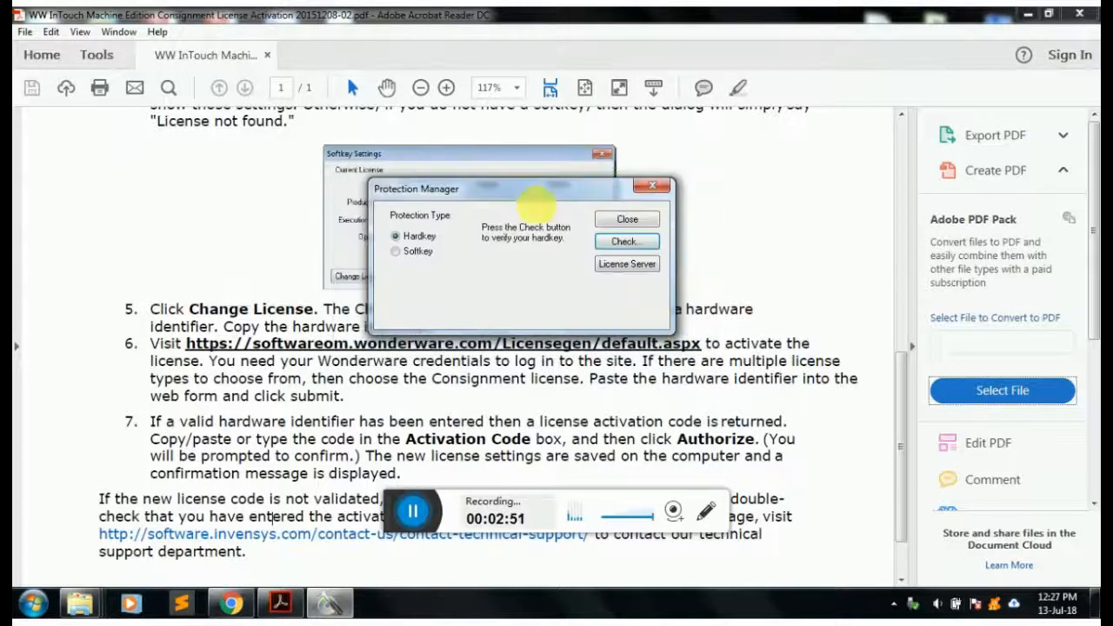
{"action": "left_click", "coordinate": [654, 185]}
{"action": "left_click", "coordinate": [1022, 14]}
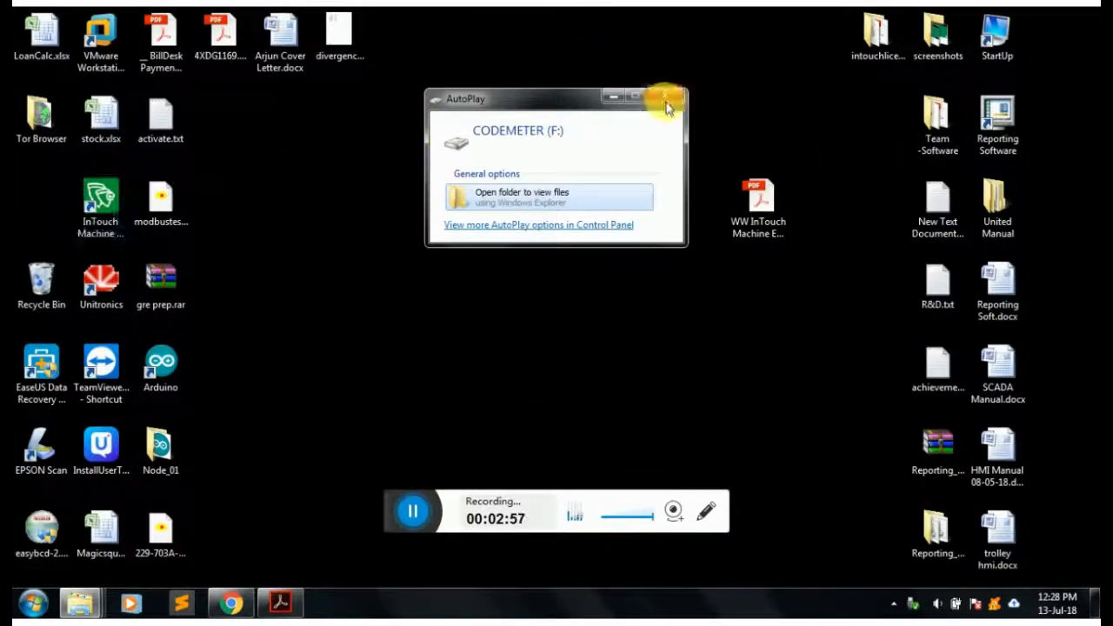
Close the AutoPlay window and launch InTouch Machine Edition with the Powder_Batching_SCADA project.
{"action": "left_click", "coordinate": [665, 96]}
{"action": "left_click", "coordinate": [100, 213]}
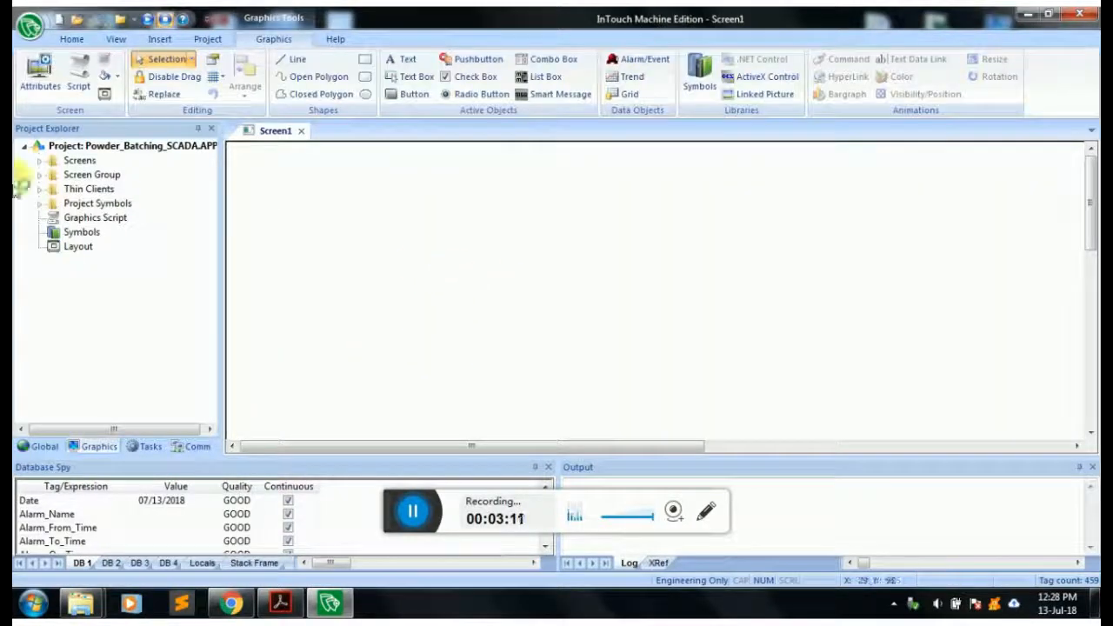
Glance at the file menu, then bring up the Project settings page.
{"action": "left_click", "coordinate": [31, 26]}
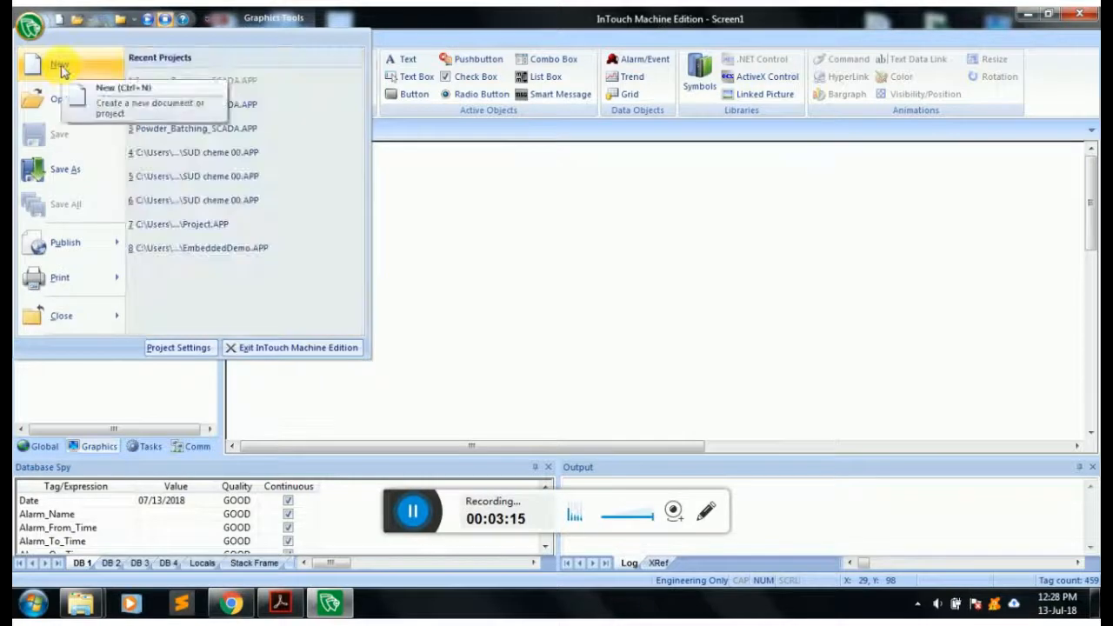
{"action": "left_click", "coordinate": [382, 139]}
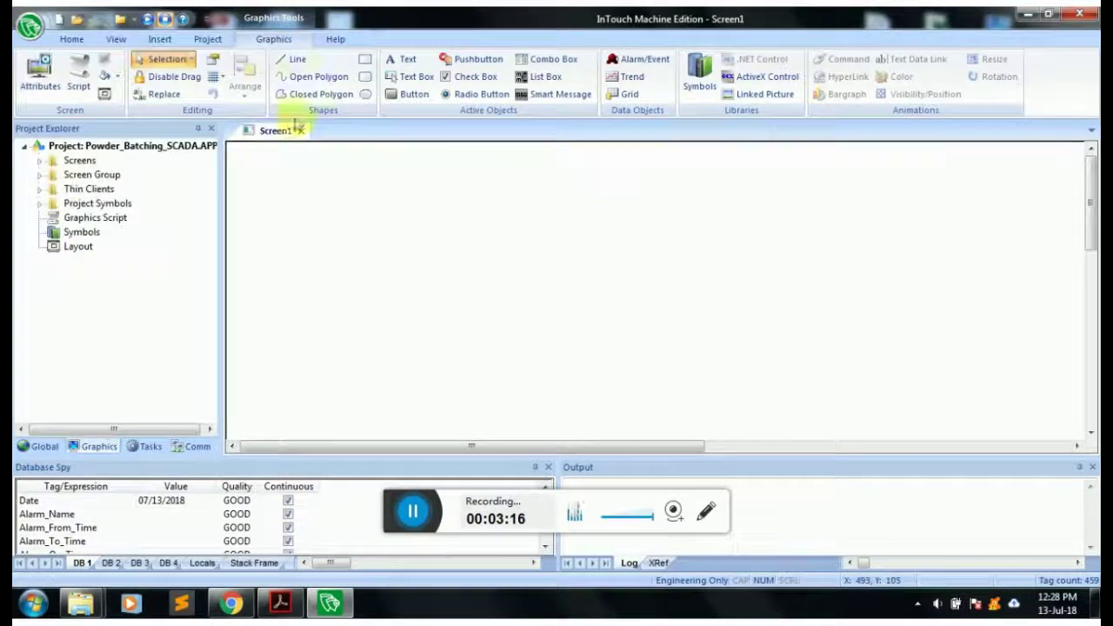
{"action": "left_click", "coordinate": [207, 39]}
{"action": "left_click", "coordinate": [74, 91]}
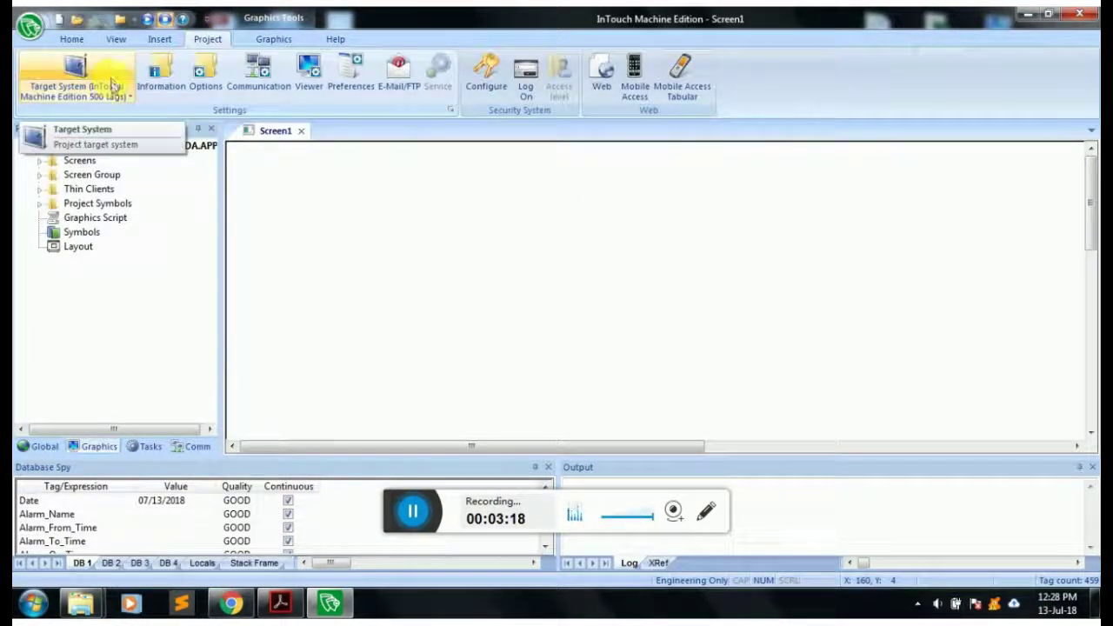
List the Target System editions (500 tags current, 1000/100 available), then show the desktop.
{"action": "left_click", "coordinate": [49, 98]}
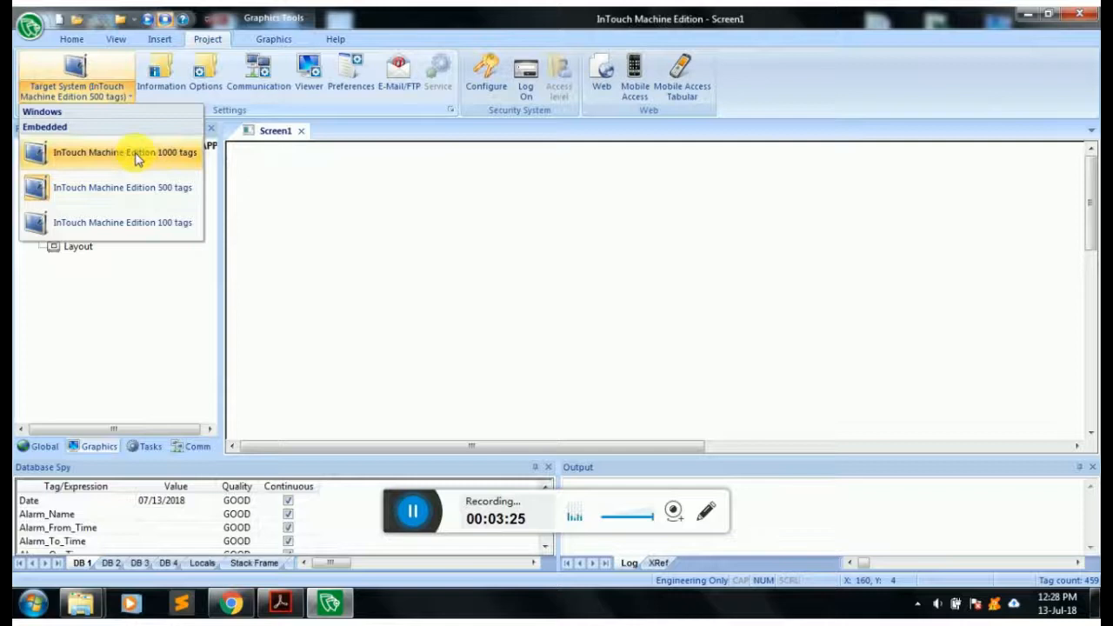
{"action": "left_click", "coordinate": [1106, 609]}
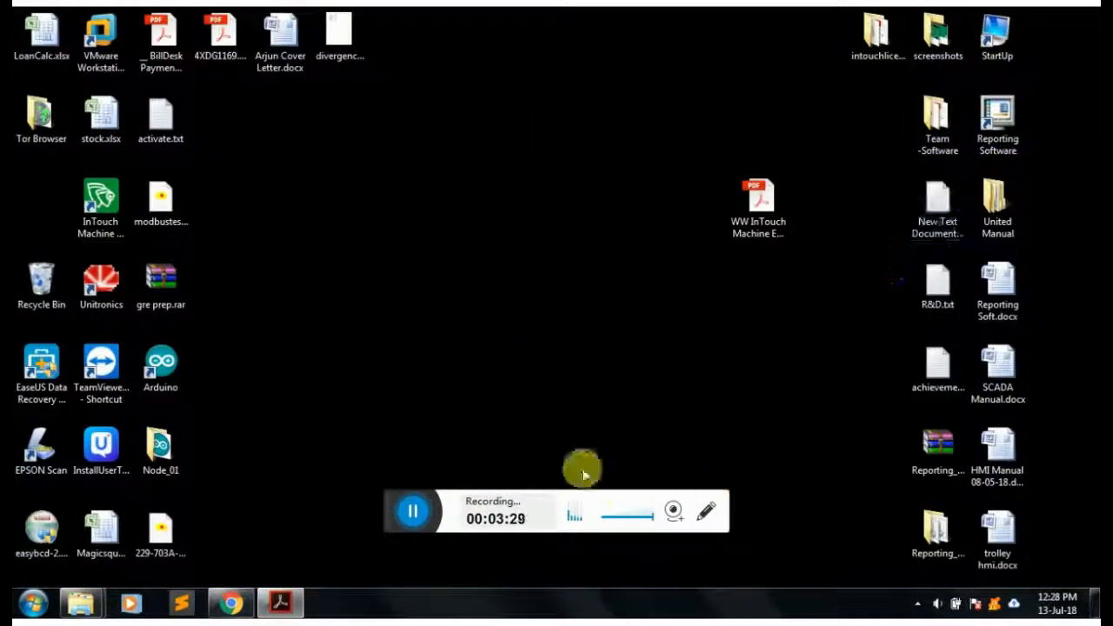
Briefly view the intouchlicensehelp folder and close it again.
{"action": "double_click", "coordinate": [879, 37]}
{"action": "left_click", "coordinate": [697, 15]}
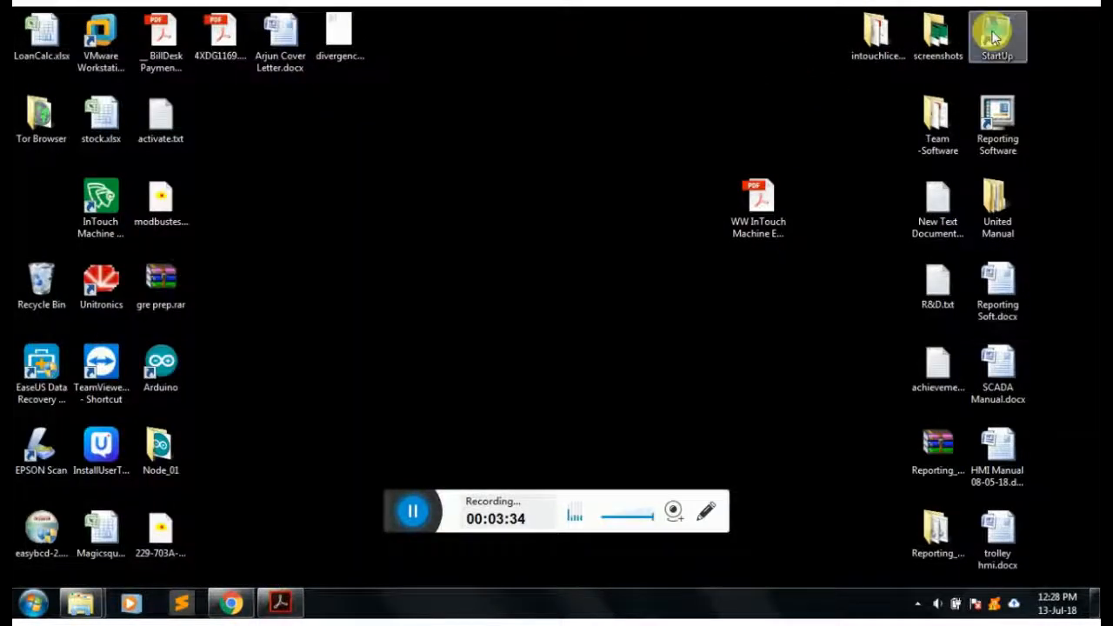
Move the StartUp and InTouch Machine Edition v8.0 shortcuts side by side at the desktop centre.
{"action": "left_click_drag", "start_coordinate": [996, 36], "coordinate": [579, 113]}
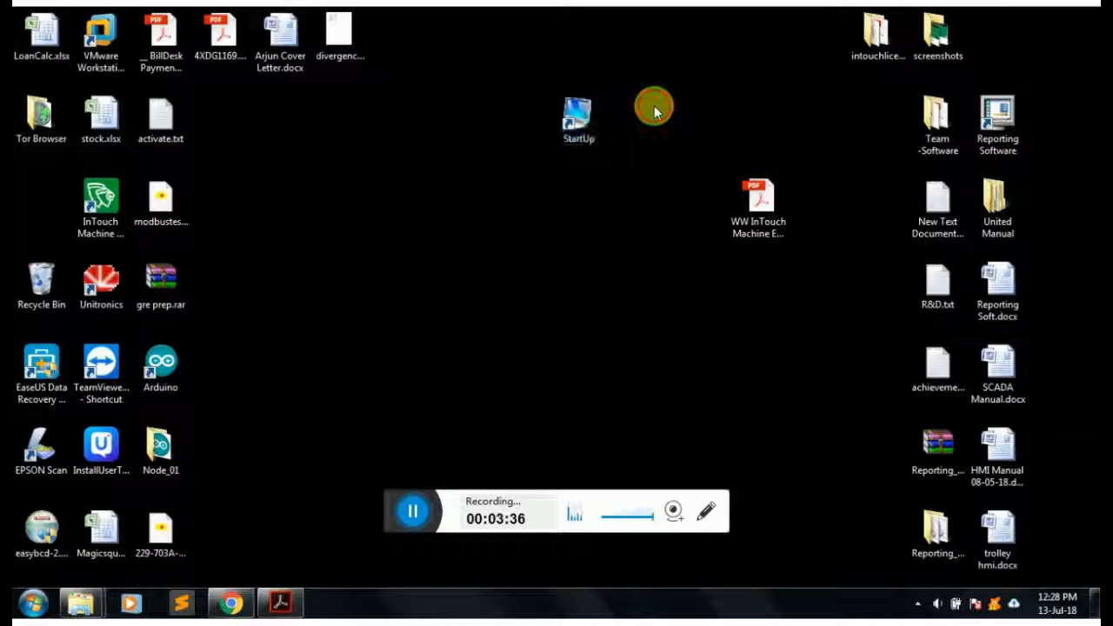
{"action": "left_click_drag", "start_coordinate": [594, 108], "coordinate": [594, 191]}
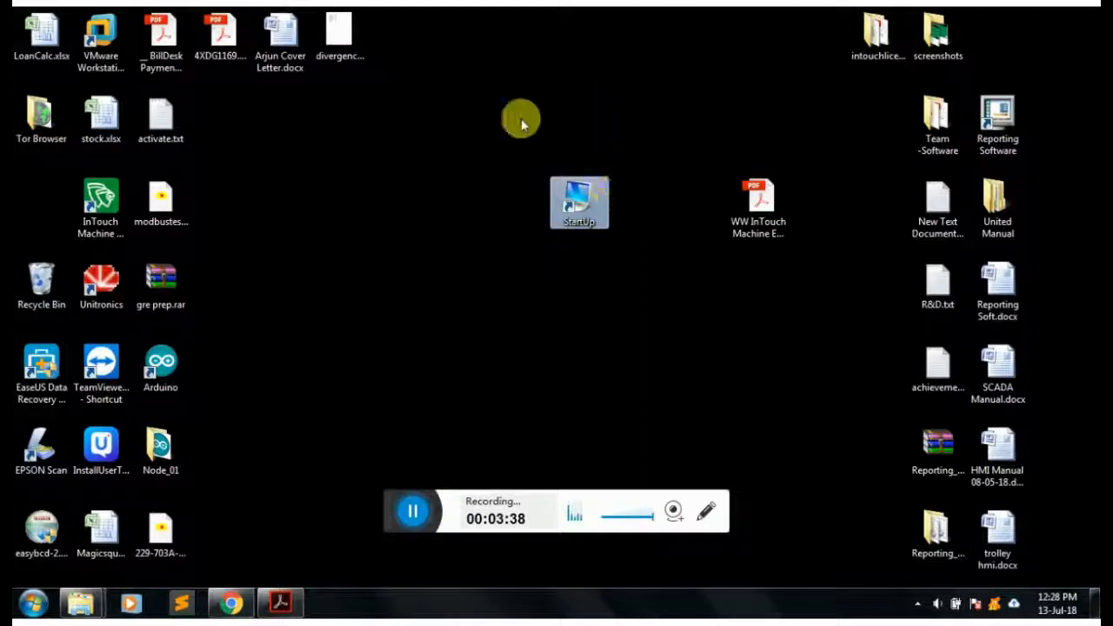
{"action": "mouse_move", "coordinate": [100, 202]}
{"action": "left_mouse_down"}
{"action": "mouse_move", "coordinate": [520, 202]}
{"action": "mouse_move", "coordinate": [614, 252]}
{"action": "left_mouse_up"}
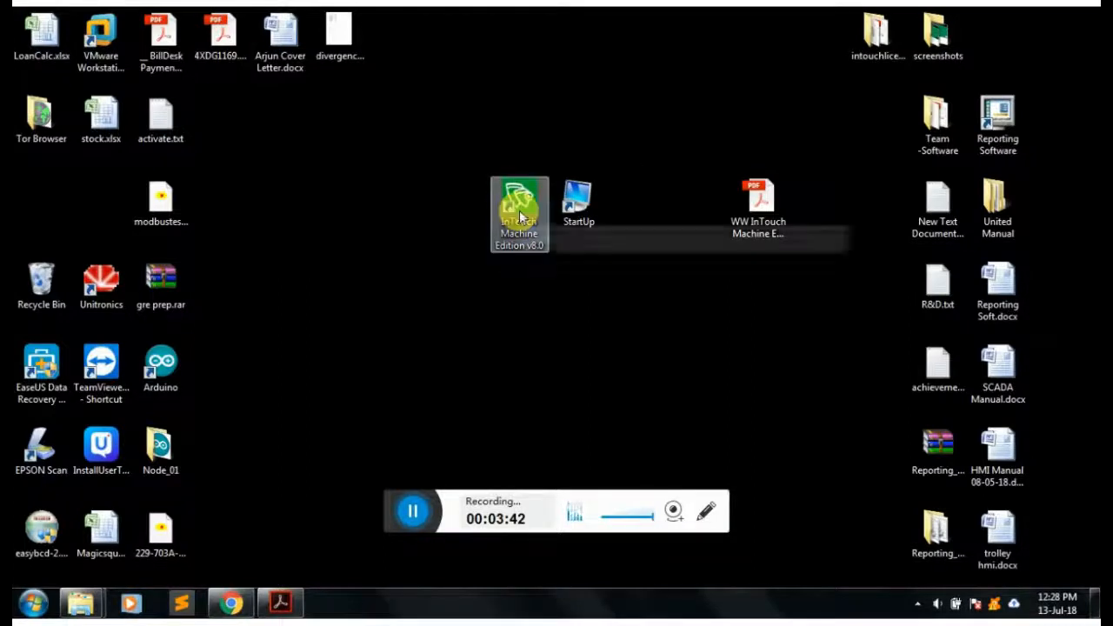
{"action": "left_click", "coordinate": [519, 211]}
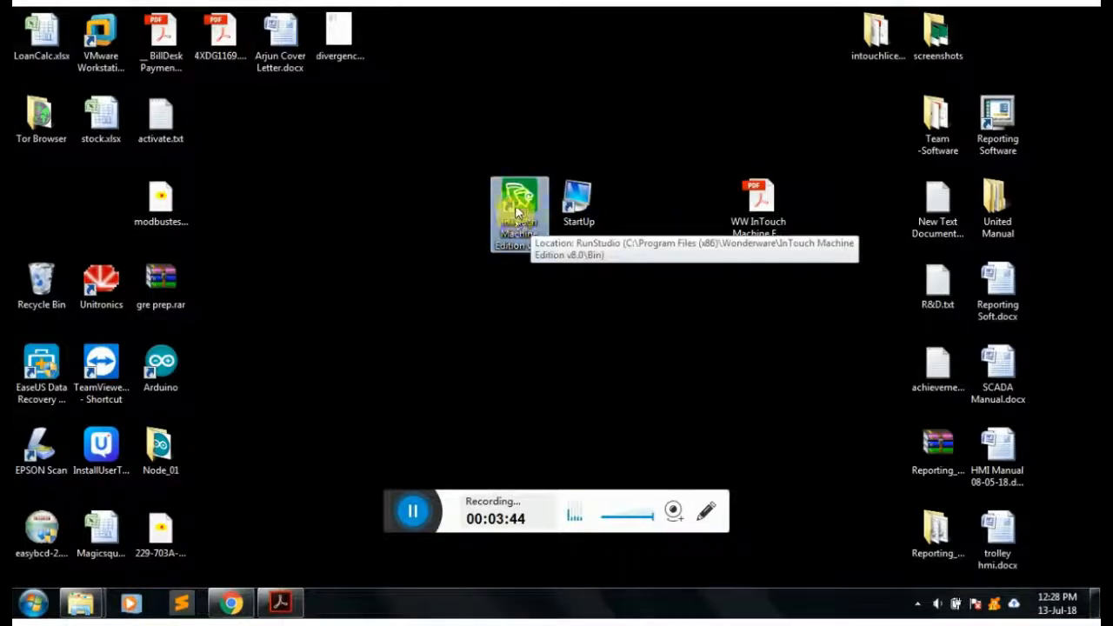